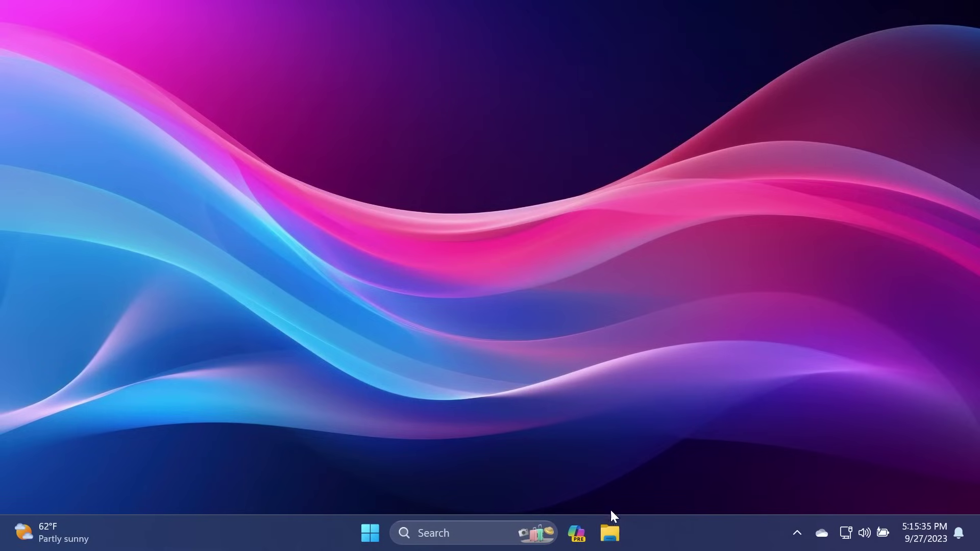
Step: Open File Explorer and widen its window so the Filter option fits in the command bar
key(super+e)
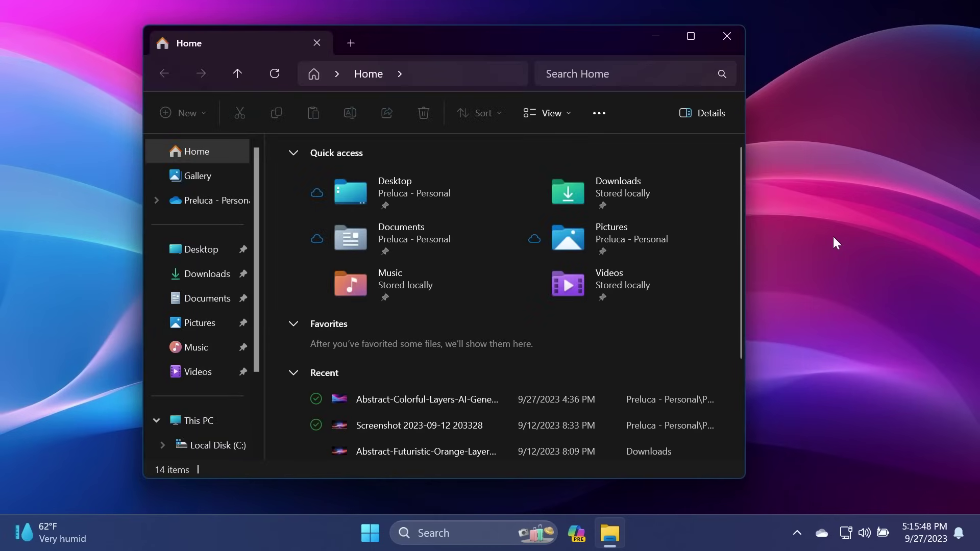
drag(744, 250, 869, 250)
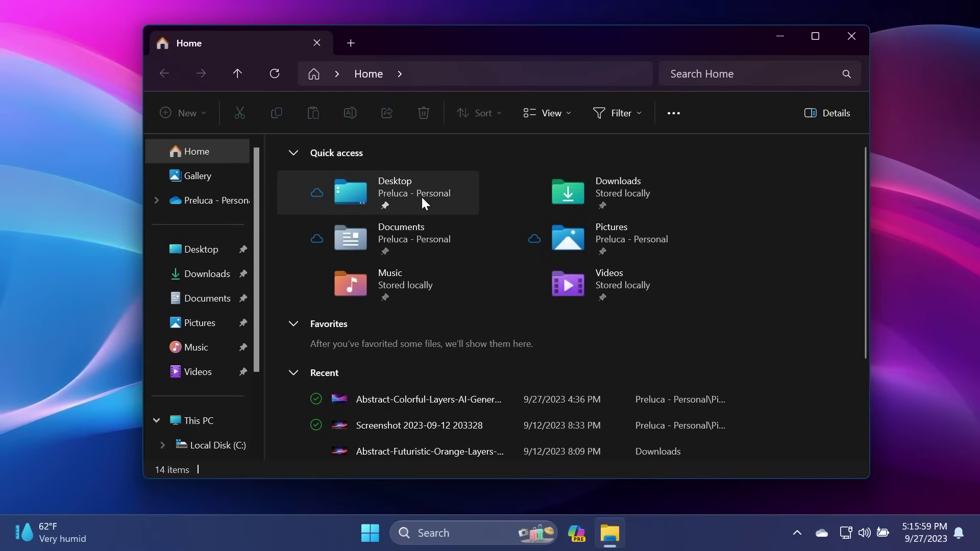
mouse_move(424, 197)
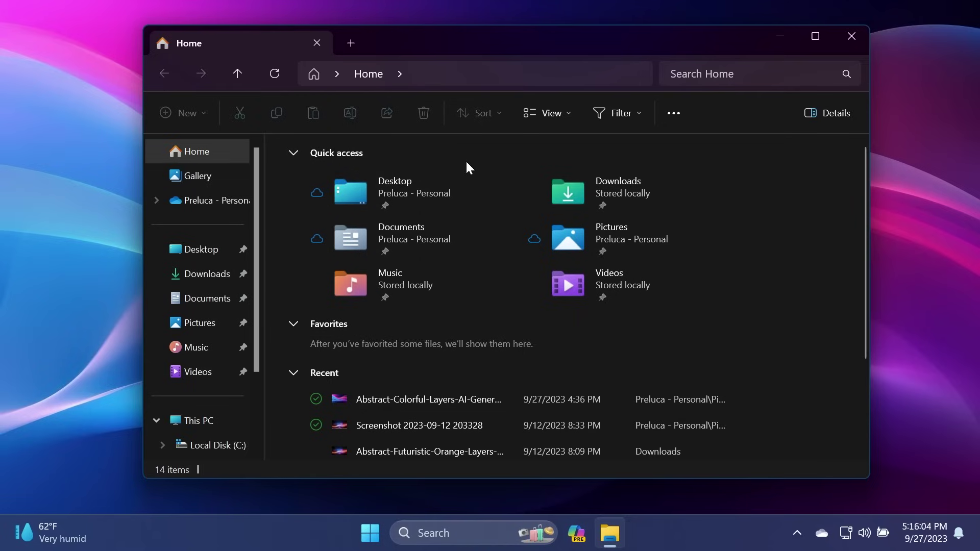
Step: Show the details pane and examine the full details of the 5uda5QC - Imgur image in Pictures
click(815, 115)
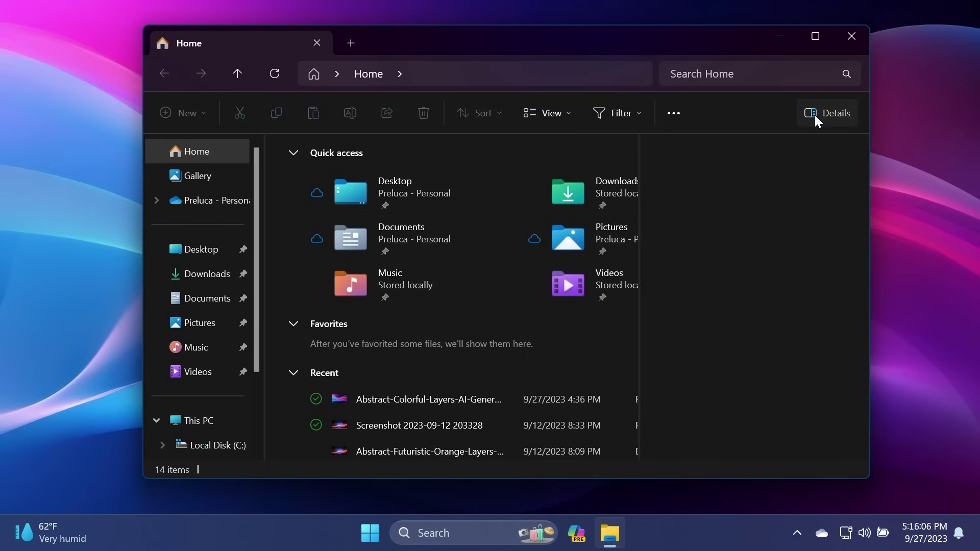
click(198, 322)
click(502, 289)
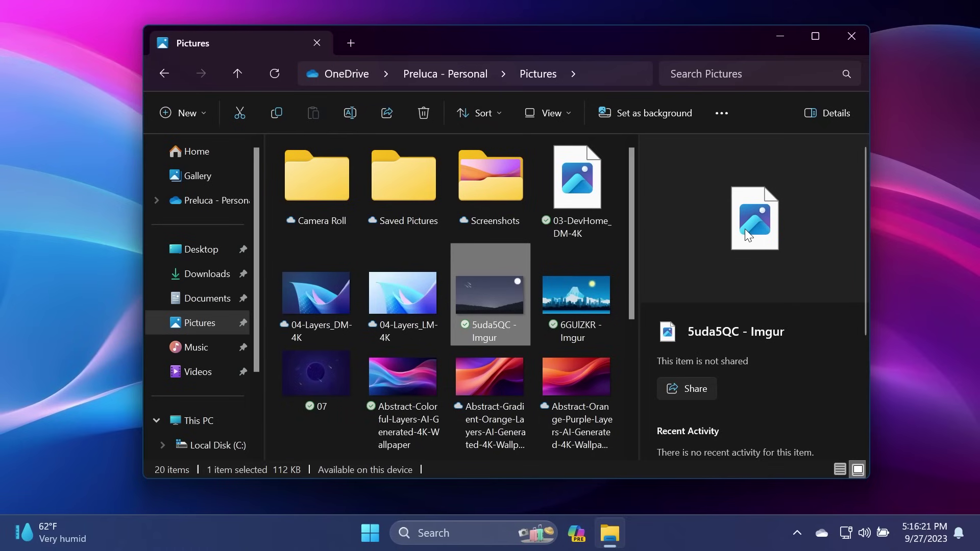
scroll(743, 228, down, 3)
scroll(743, 227, down, 1)
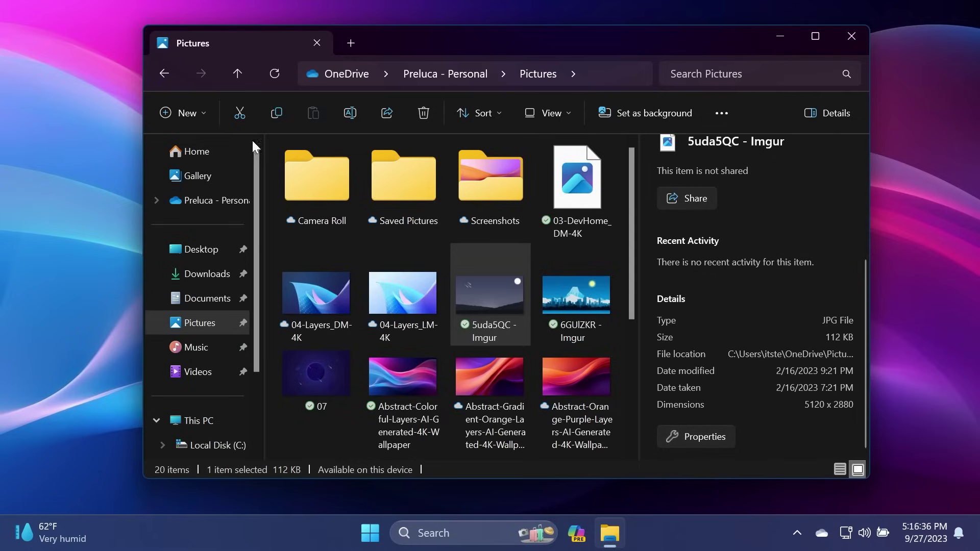
Step: Review the folder locations of the Gallery collection, close them without changes, and hide the details pane
click(209, 151)
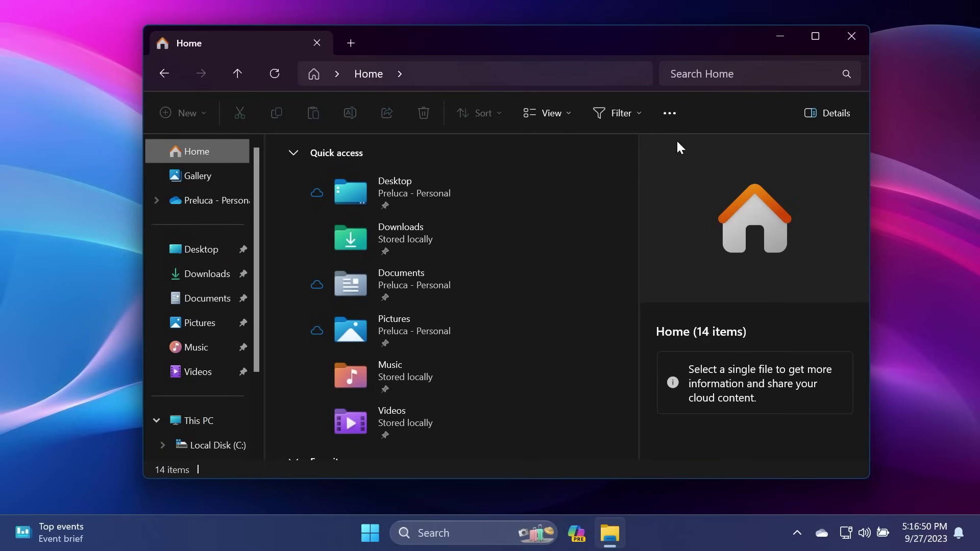
click(199, 176)
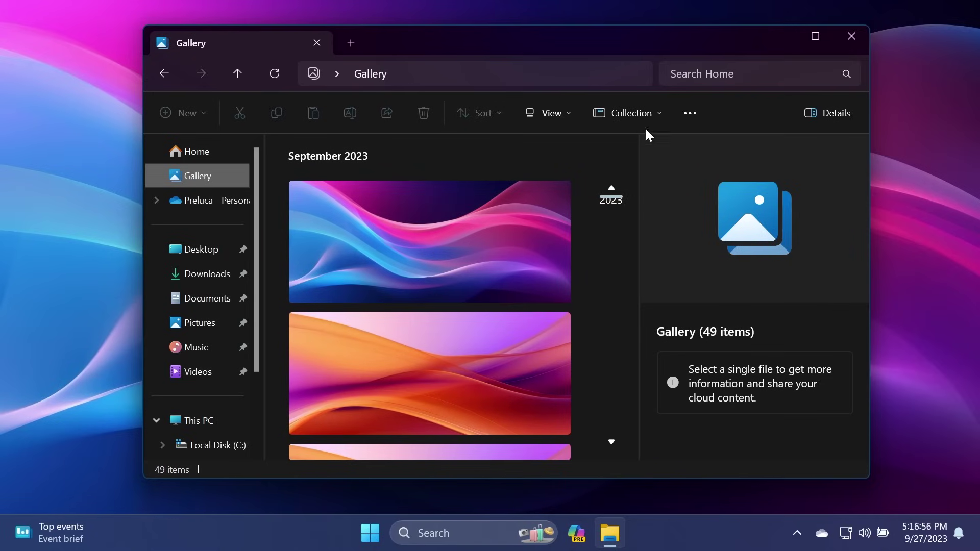
click(656, 114)
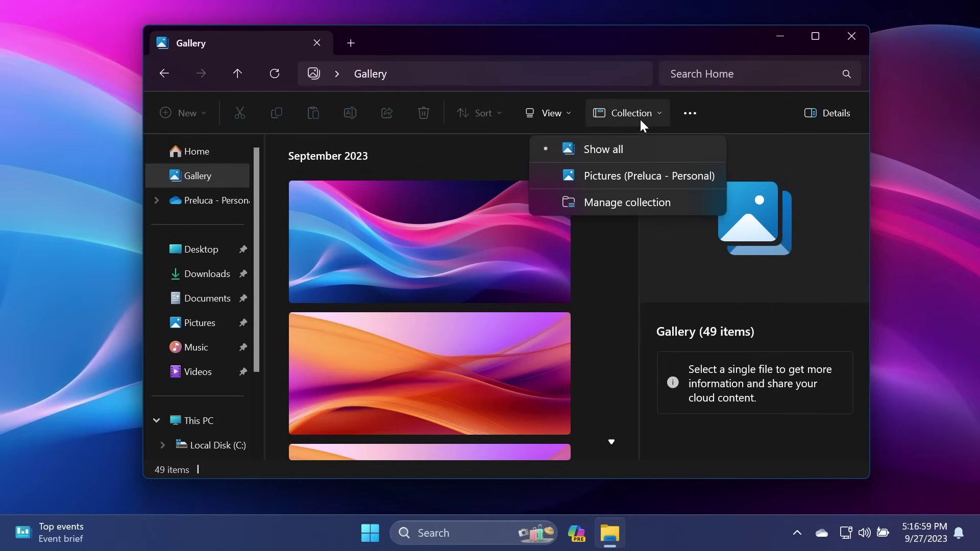
click(615, 202)
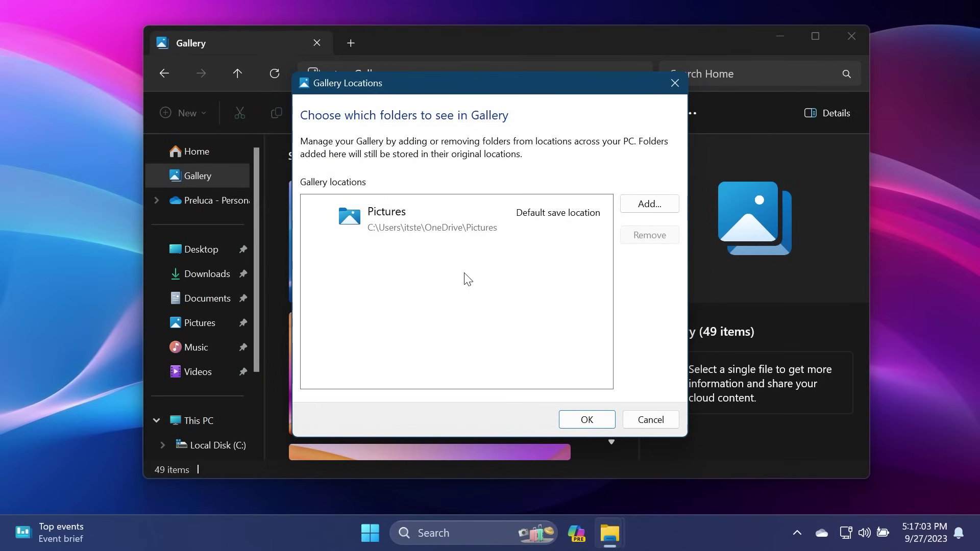
click(673, 84)
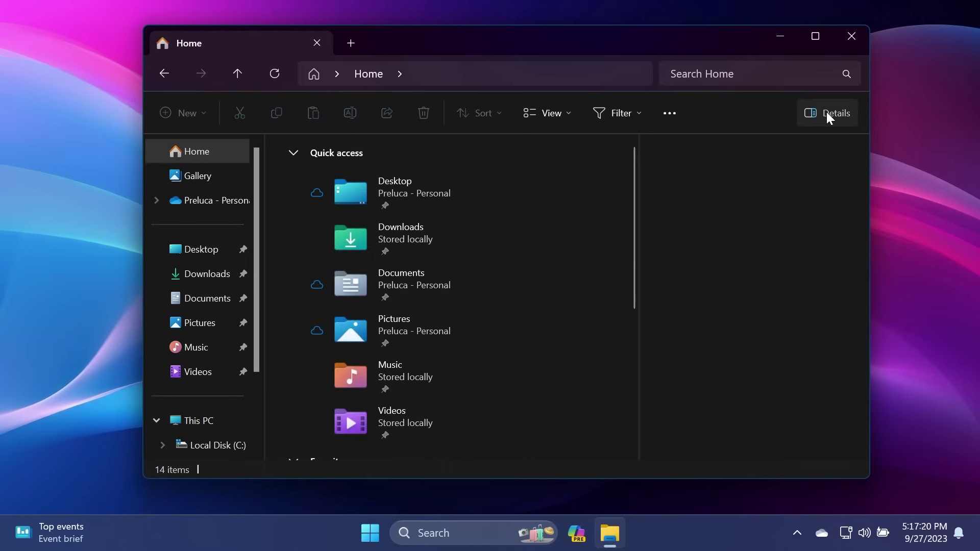
click(827, 113)
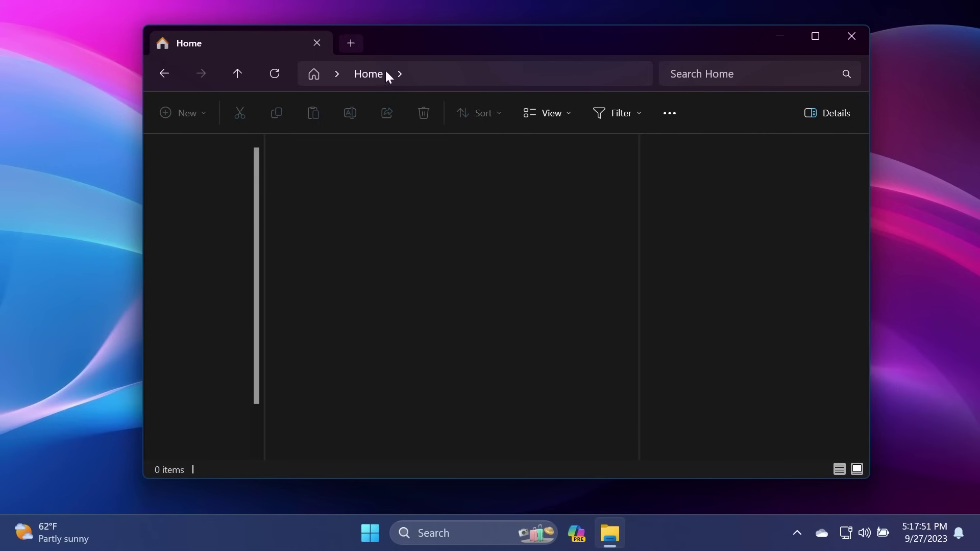
Step: Detach a new Home tab into its own window, merge it back into the first window, and close it
click(351, 43)
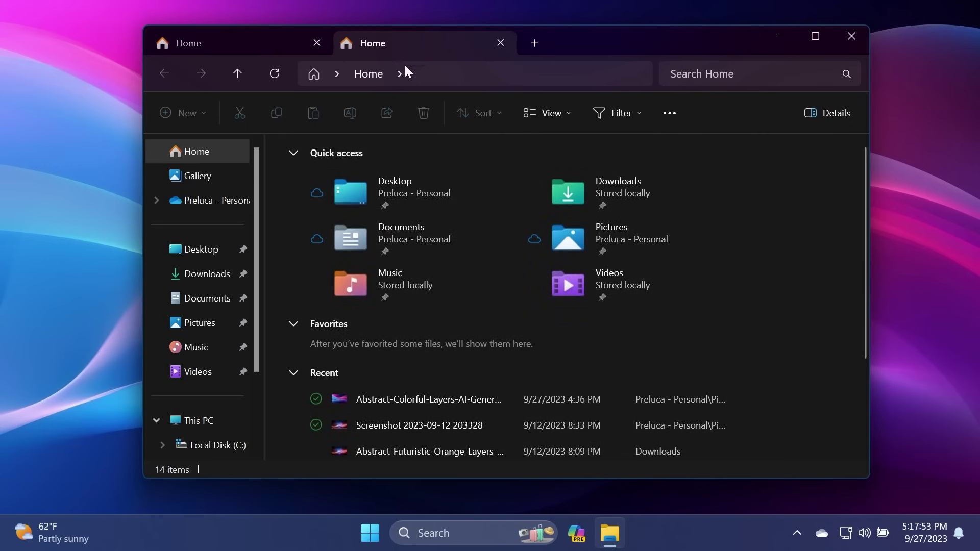
drag(378, 43, 383, 157)
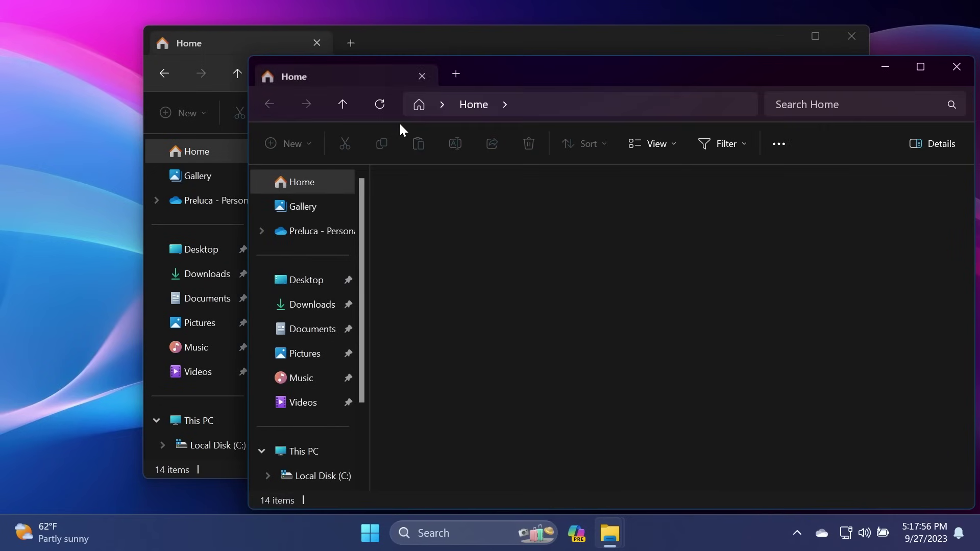
drag(525, 78, 322, 100)
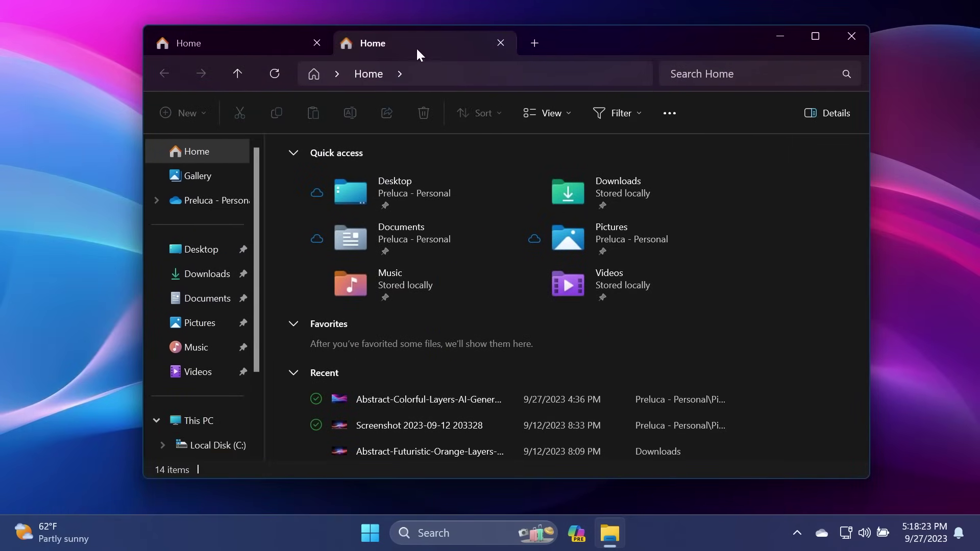
click(501, 43)
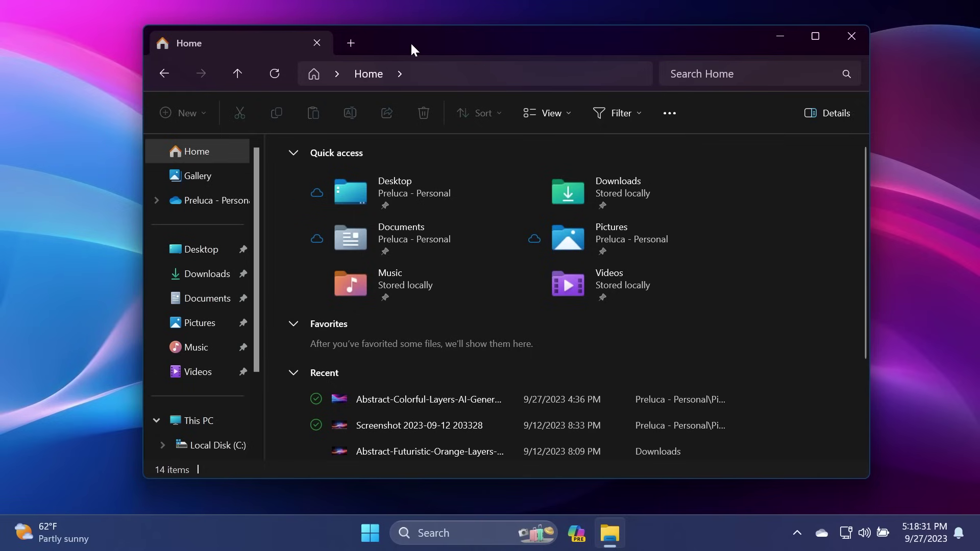
Step: View the context options of the Abstract-Gradient-Orange image in Pictures and the sharing options of the Abstract-Futuristic-Orange image in Downloads
double_click(579, 228)
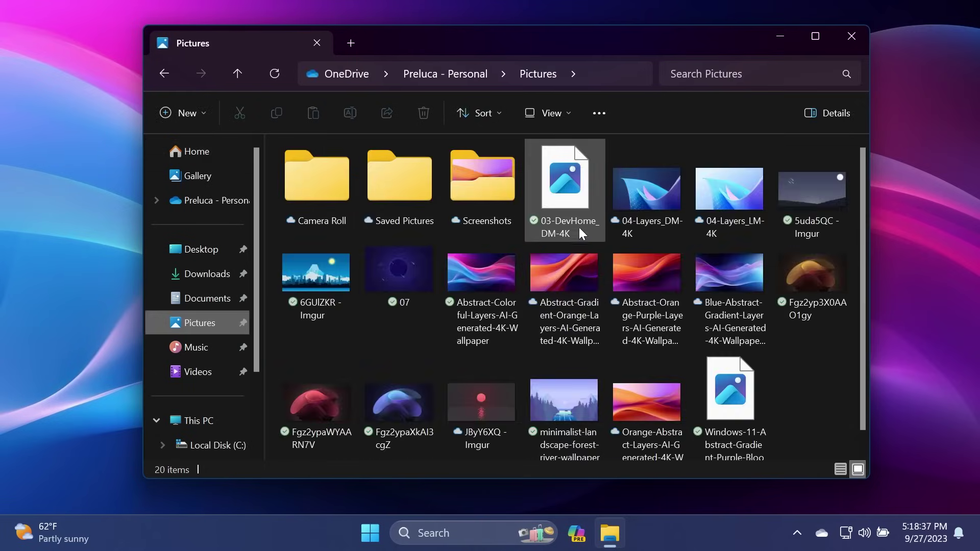
click(562, 268)
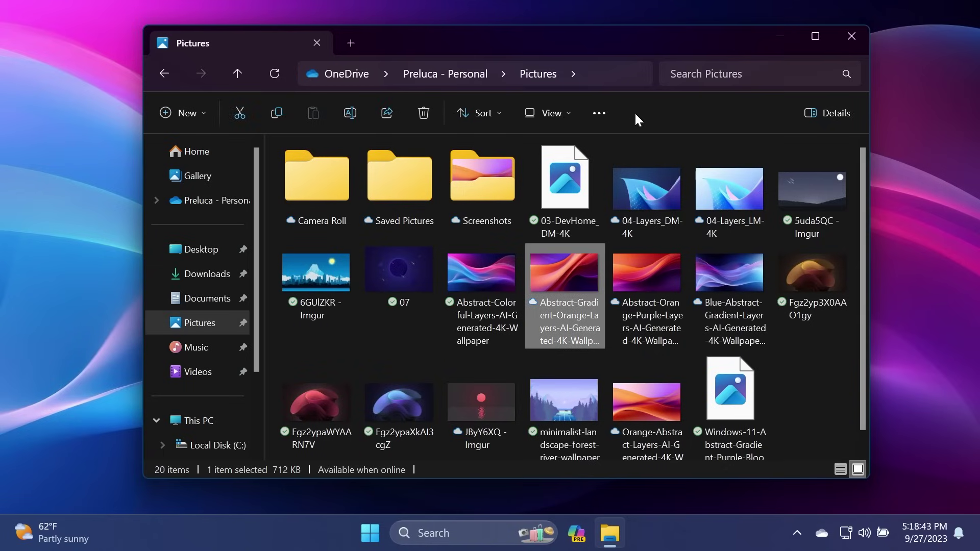
right_click(559, 279)
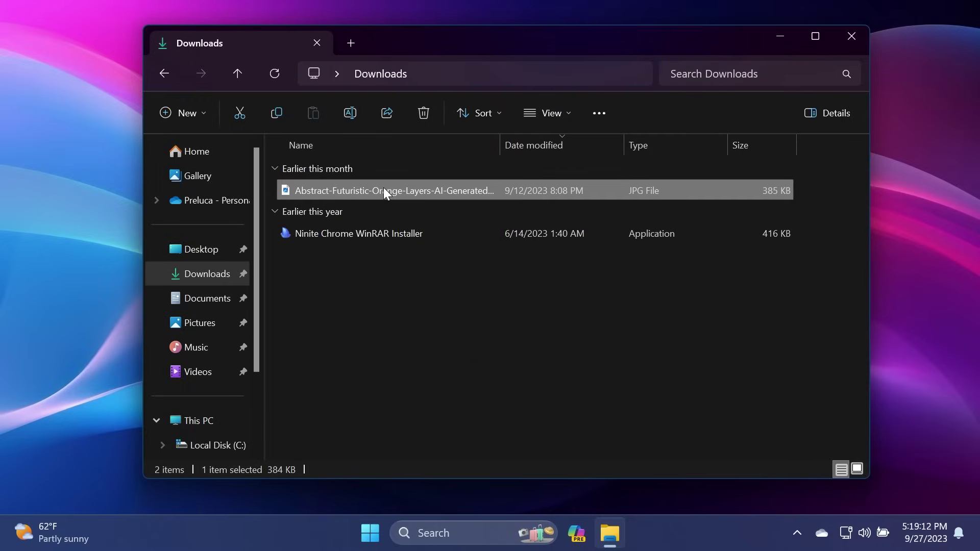
click(388, 117)
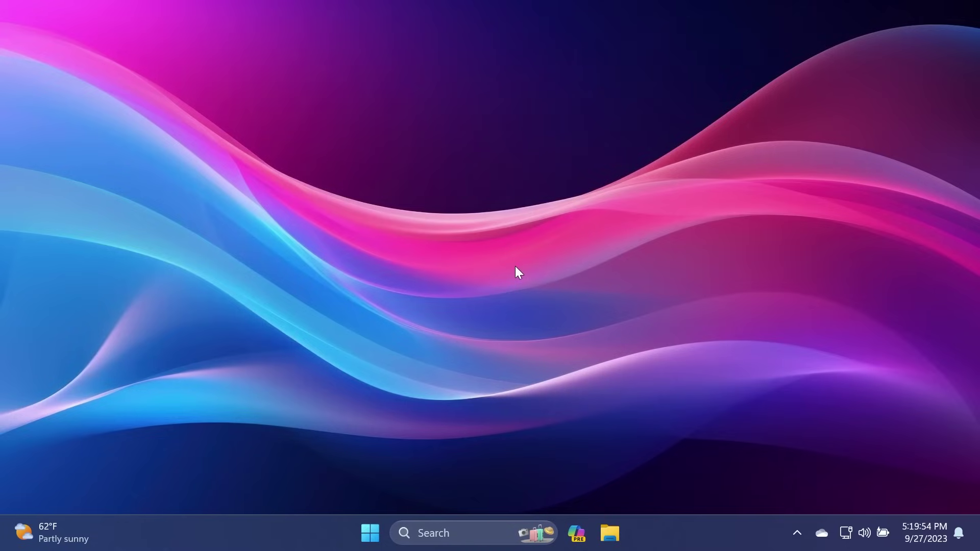
Step: Ask Copilot to "open file explorer", accept its offer, and close the File Explorer window it opens
click(575, 534)
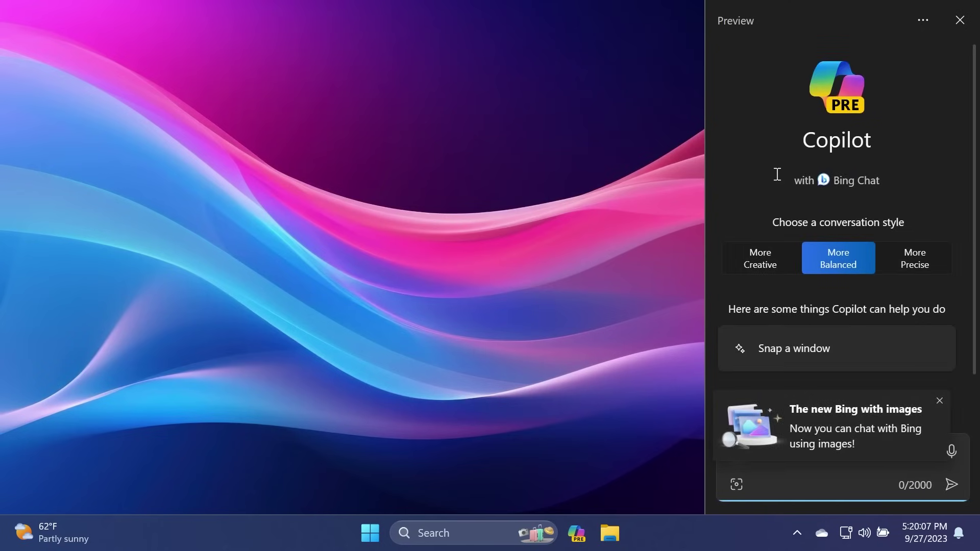
click(802, 452)
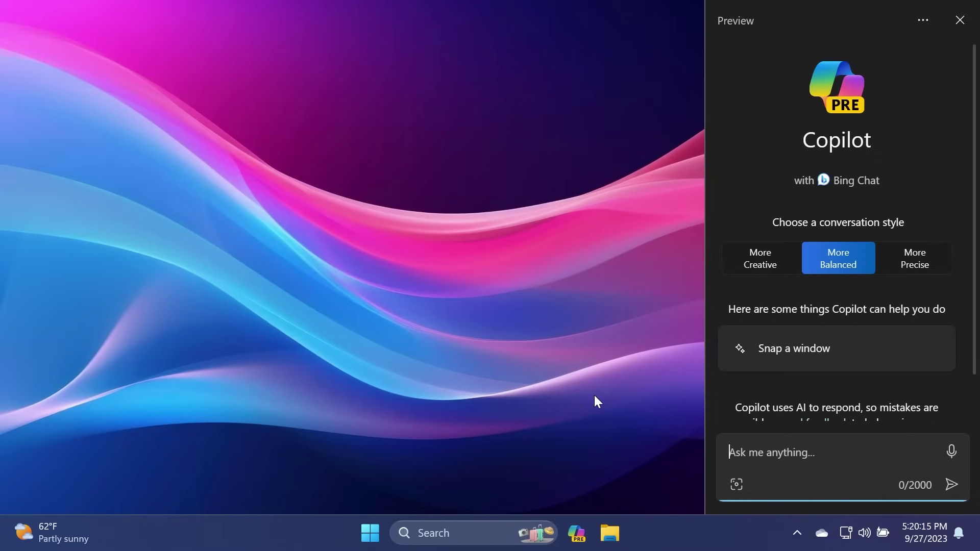
text(open fi)
text(le explorer)
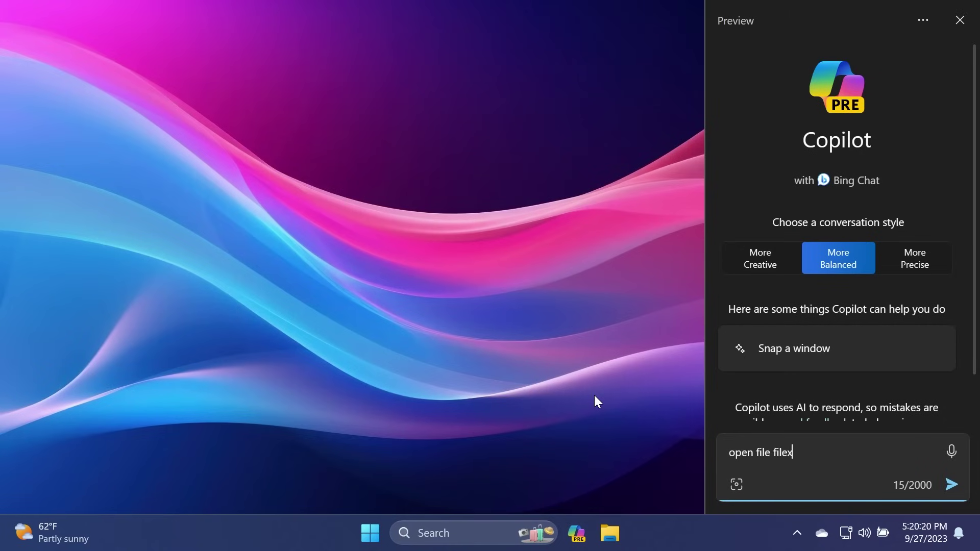
key(Return)
click(777, 198)
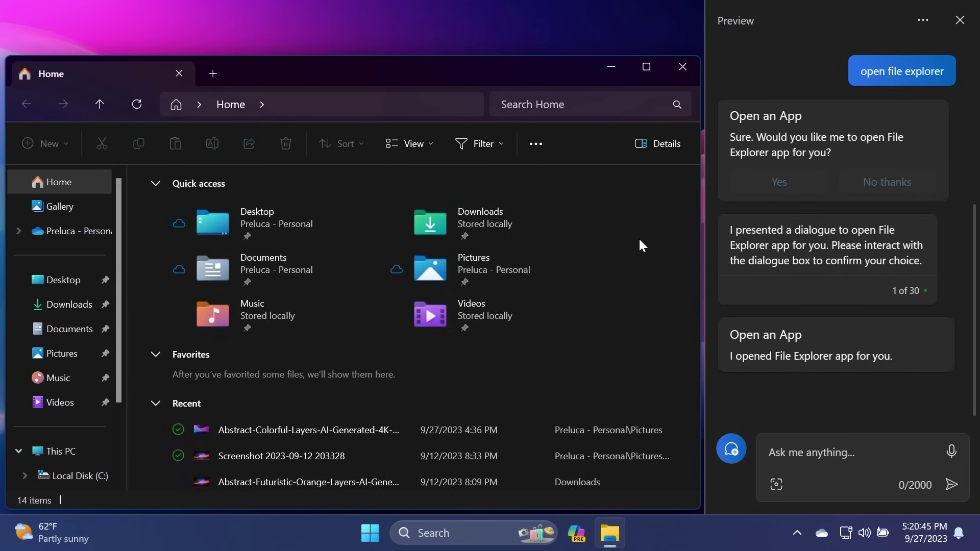
click(682, 67)
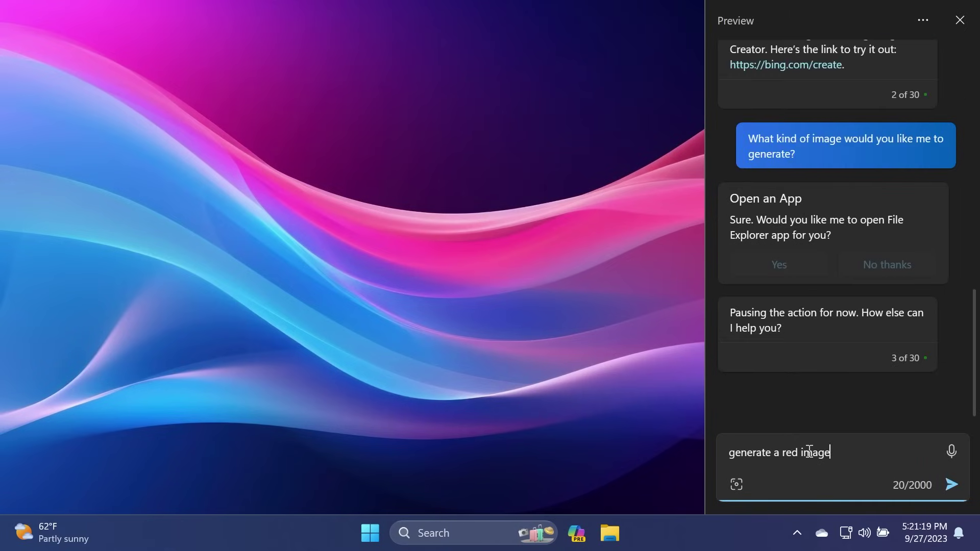
Step: Send Copilot the prompt "generate a red image", reopen its pane, and look back through the conversation
key(Return)
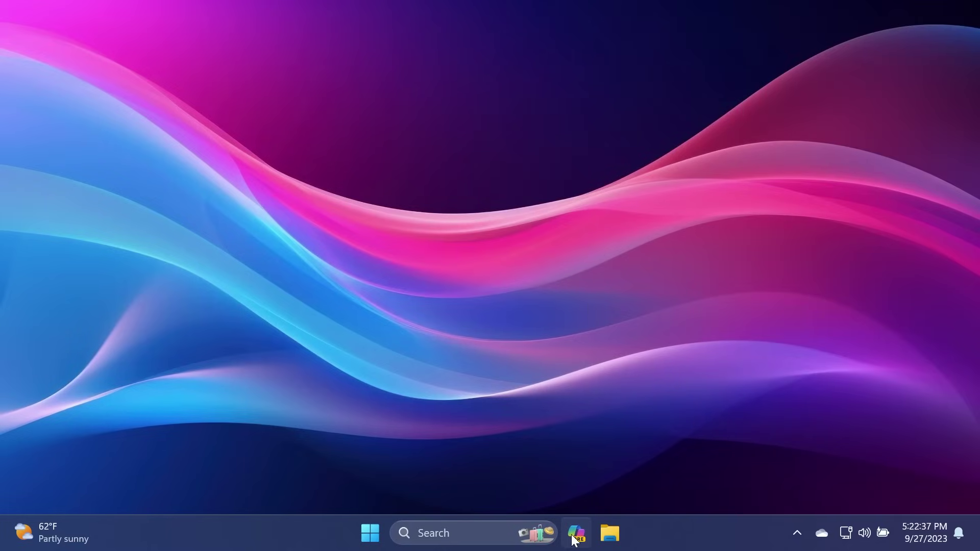
click(577, 534)
scroll(814, 220, up, 5)
scroll(814, 220, up, 5)
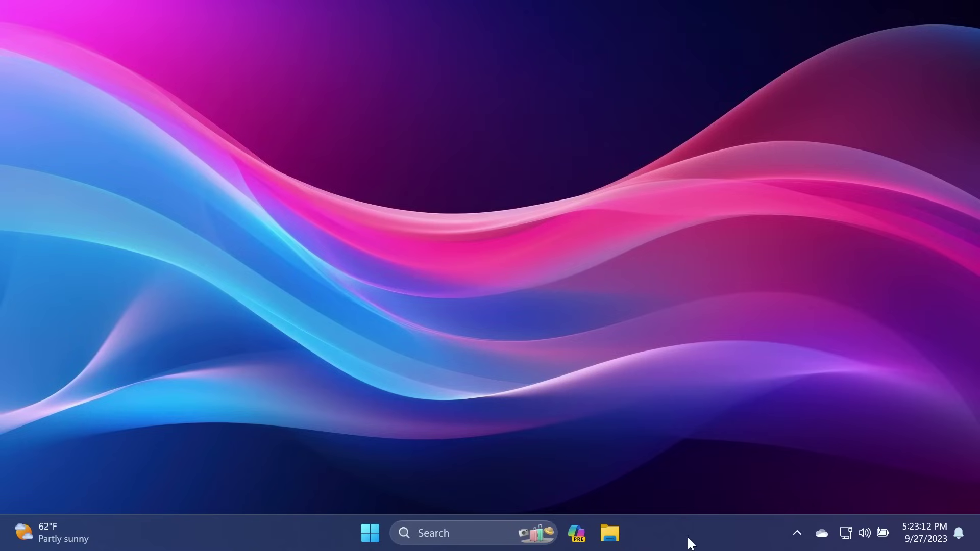
Step: Open the taskbar settings, expand Taskbar behaviors, and view the choices for combining taskbar buttons and hiding labels
right_click(689, 542)
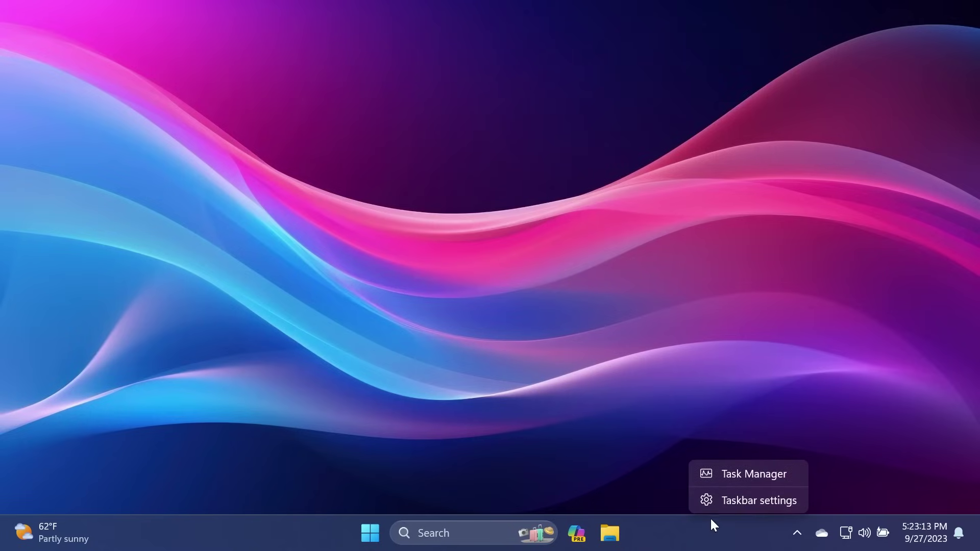
click(721, 533)
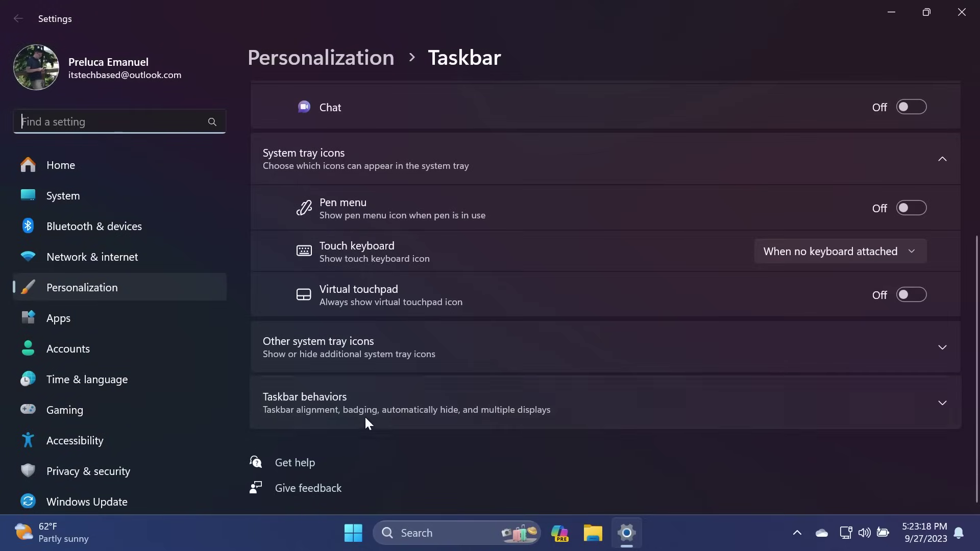
click(360, 414)
scroll(521, 364, down, 8)
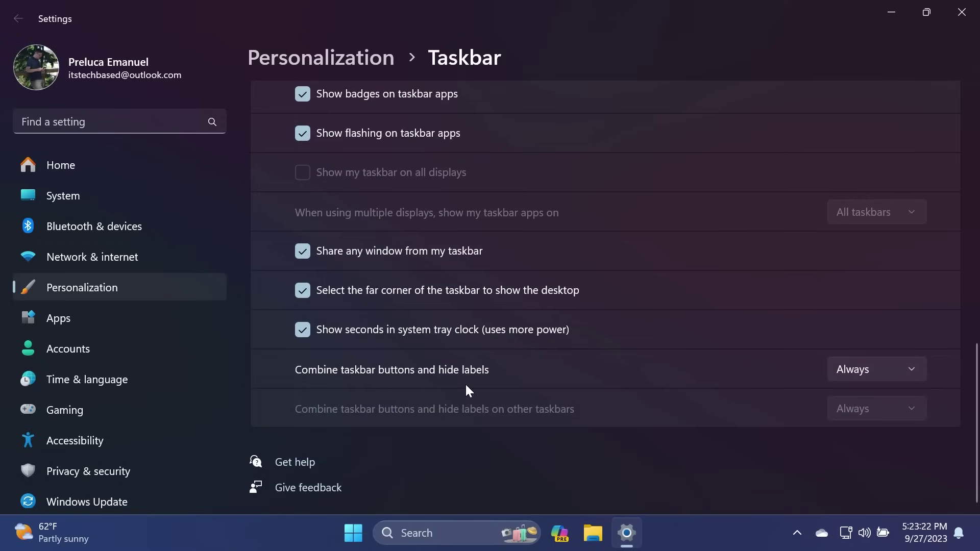
click(841, 369)
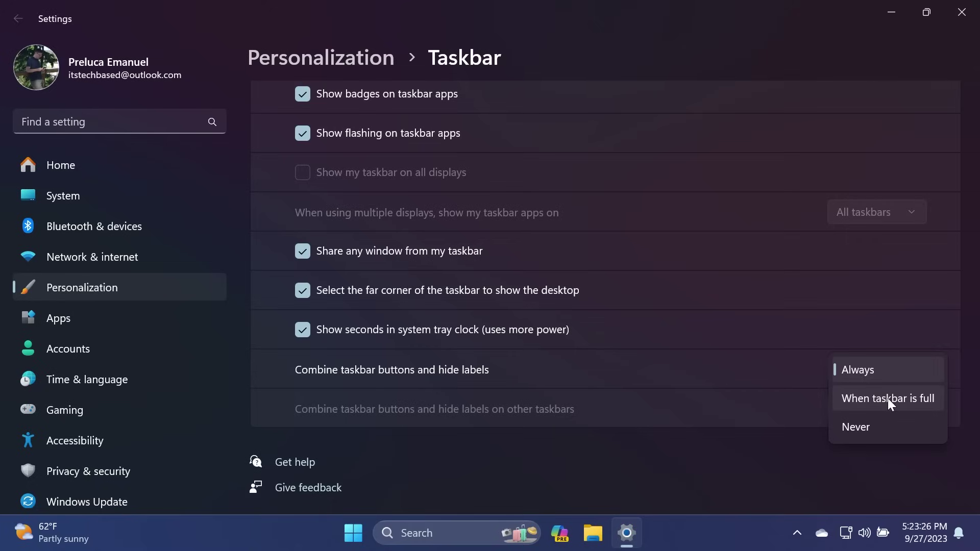
click(755, 453)
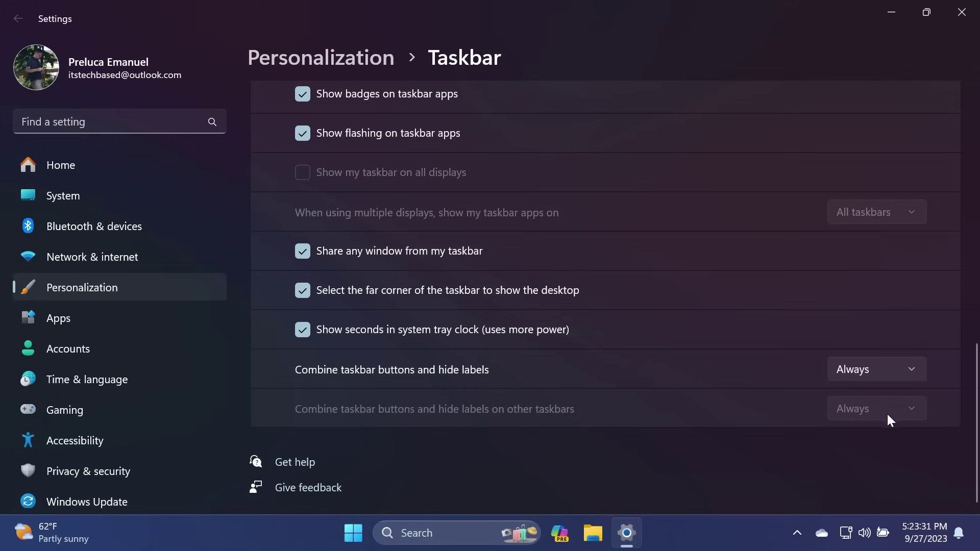
Step: Try When taskbar is full for combining taskbar buttons and hiding labels, and finally set it to Never
click(864, 370)
click(884, 403)
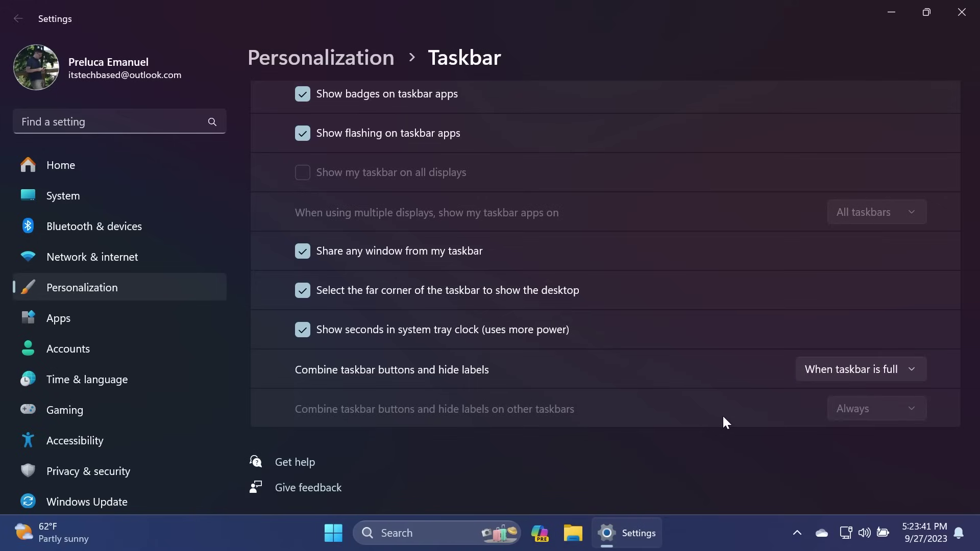
click(860, 370)
click(838, 402)
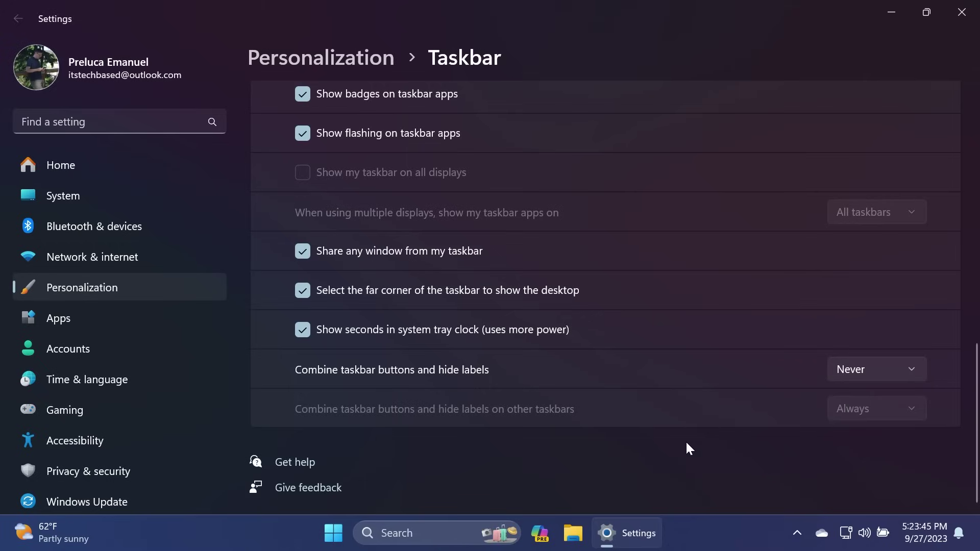
Step: Minimize Settings and open File Explorer from the desktop
click(891, 12)
click(573, 533)
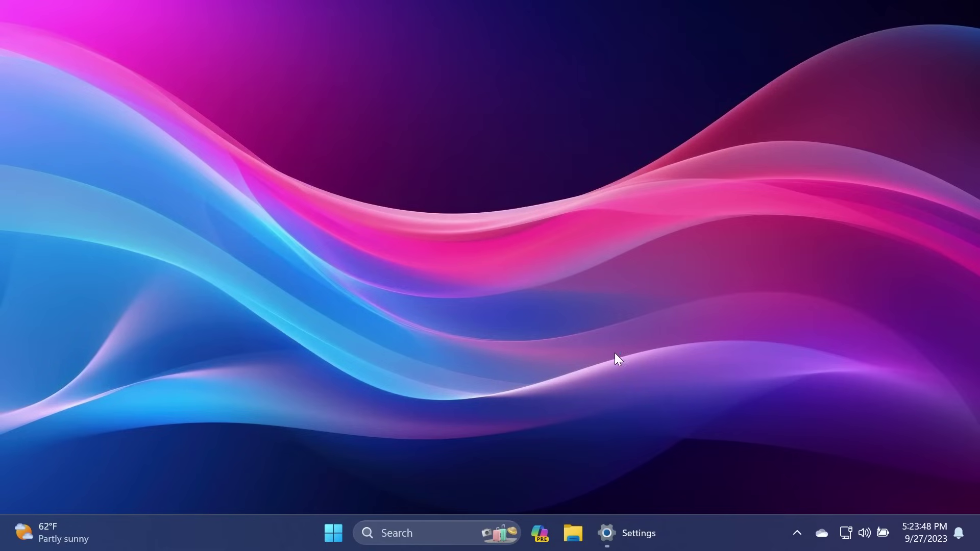
Step: Restore File Explorer, open the Downloads folder, compare its taskbar label by minimizing and restoring the window, and close it
click(682, 68)
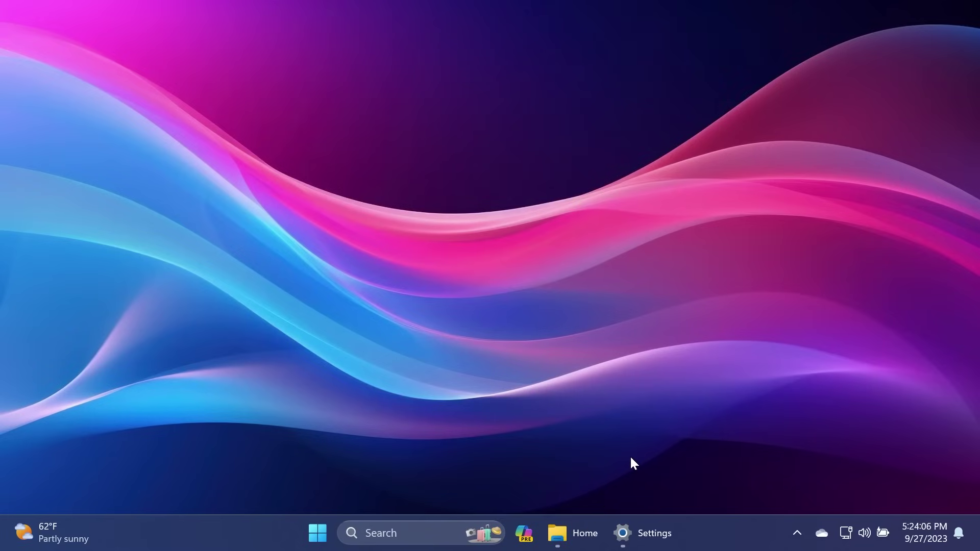
click(577, 533)
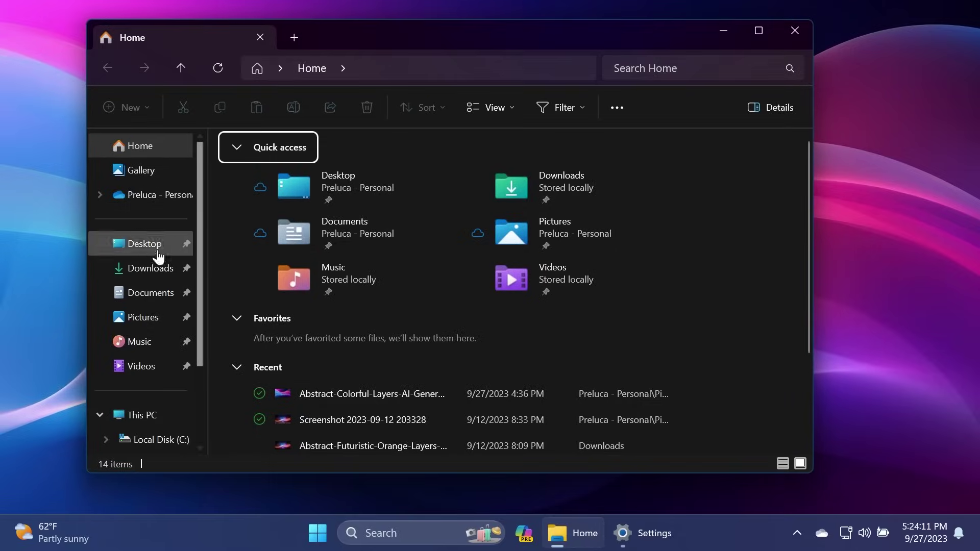
click(145, 269)
click(723, 30)
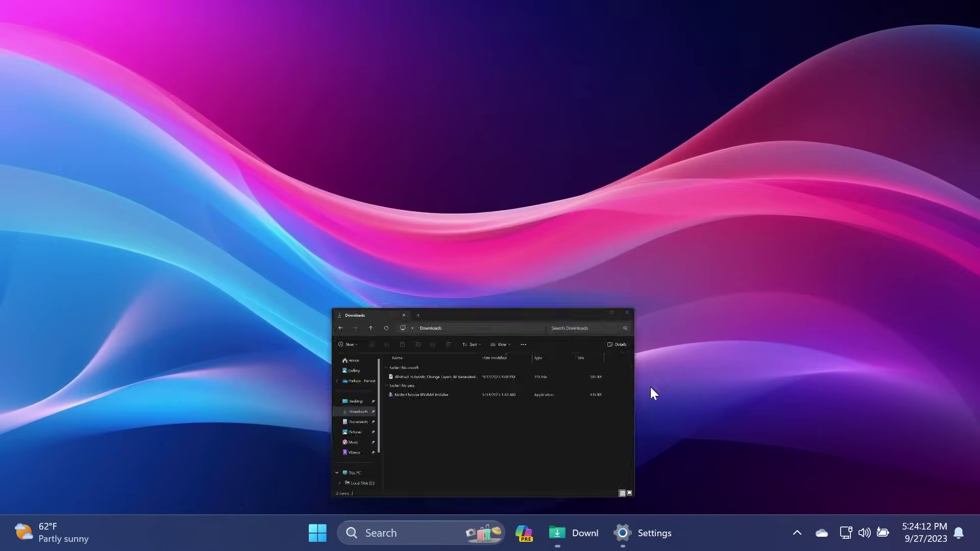
click(576, 542)
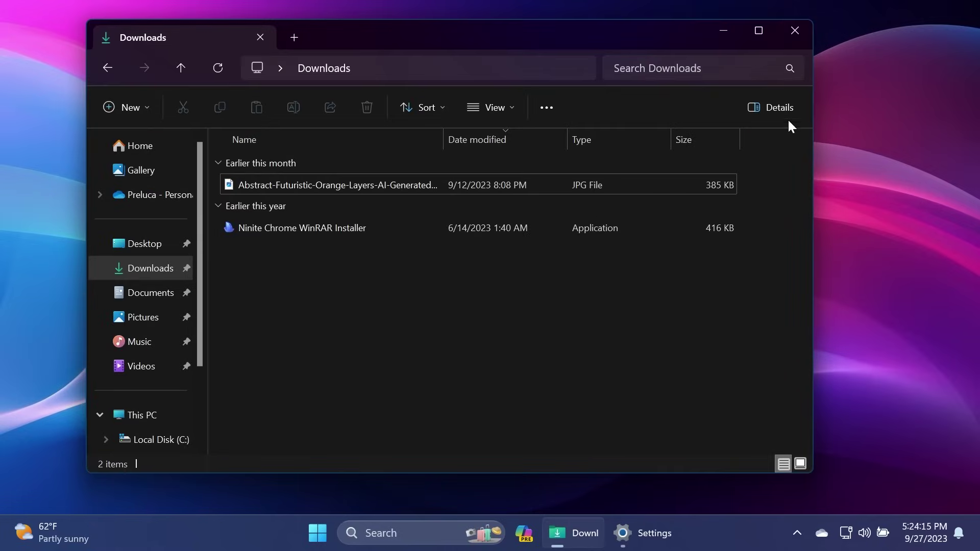
click(796, 30)
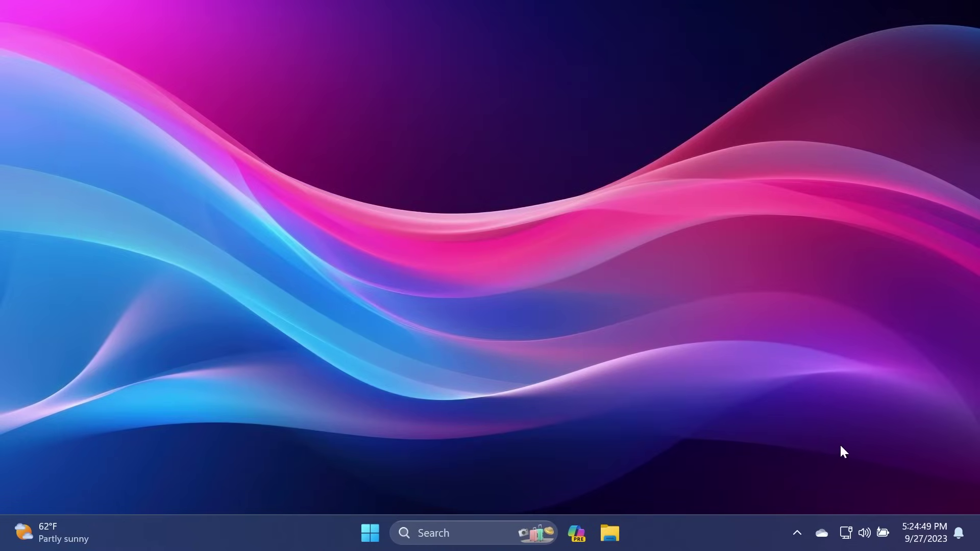
Step: Open the Date & time settings from the taskbar clock and switch Show time and date in the System tray off and back on
right_click(924, 534)
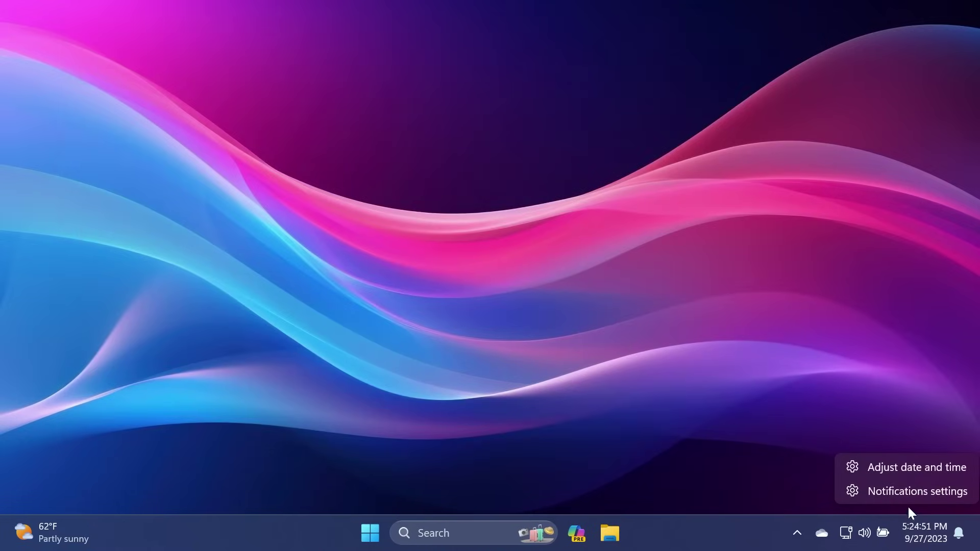
click(909, 467)
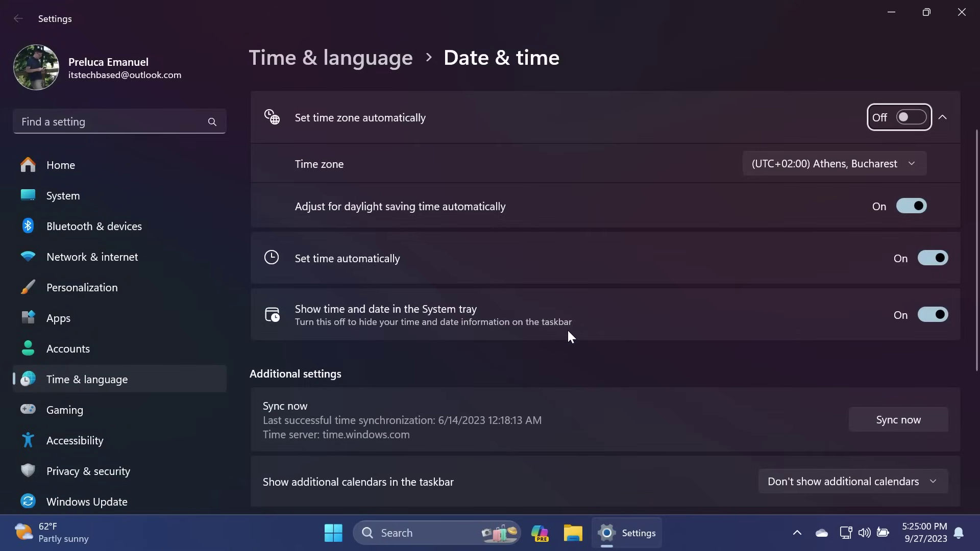
click(935, 315)
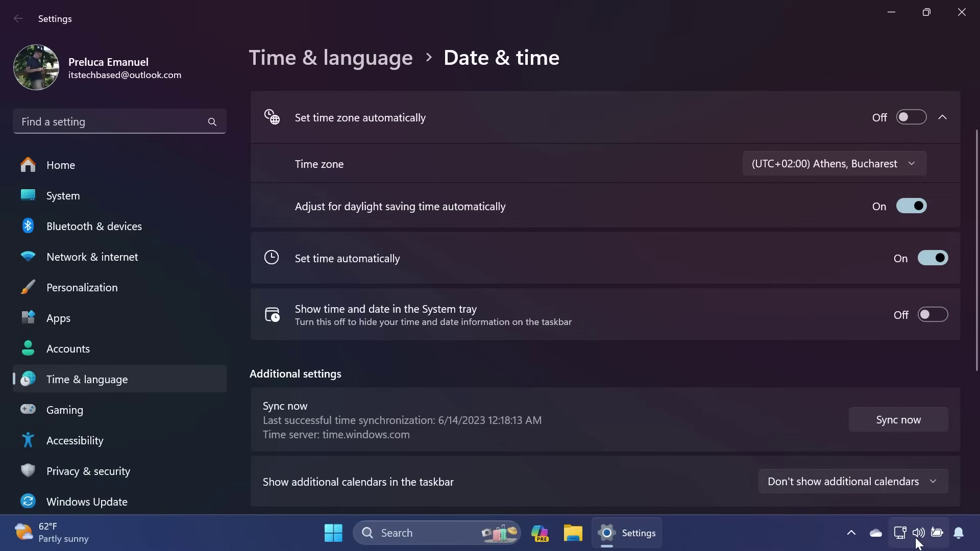
click(925, 321)
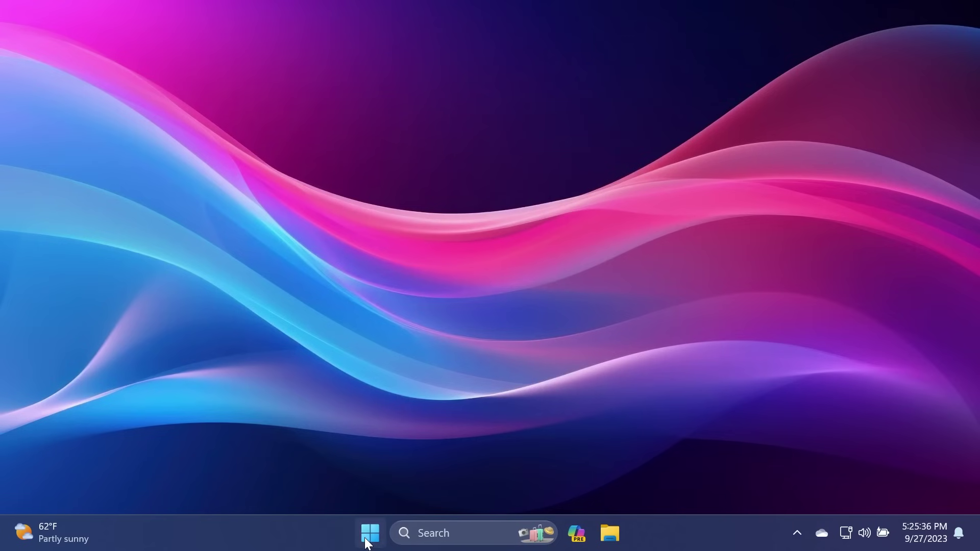
Step: Find Settings through a search and open the For developers page of the System settings
click(367, 542)
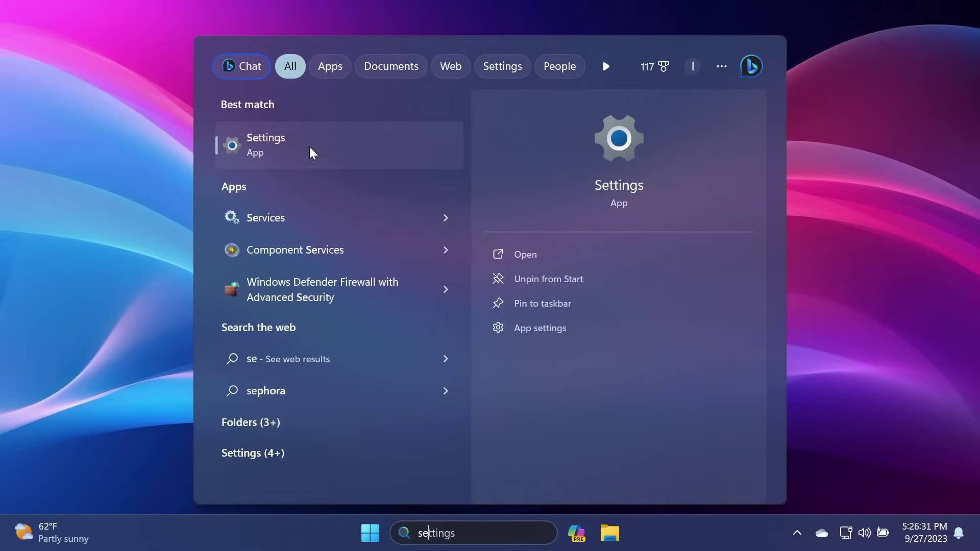
click(309, 146)
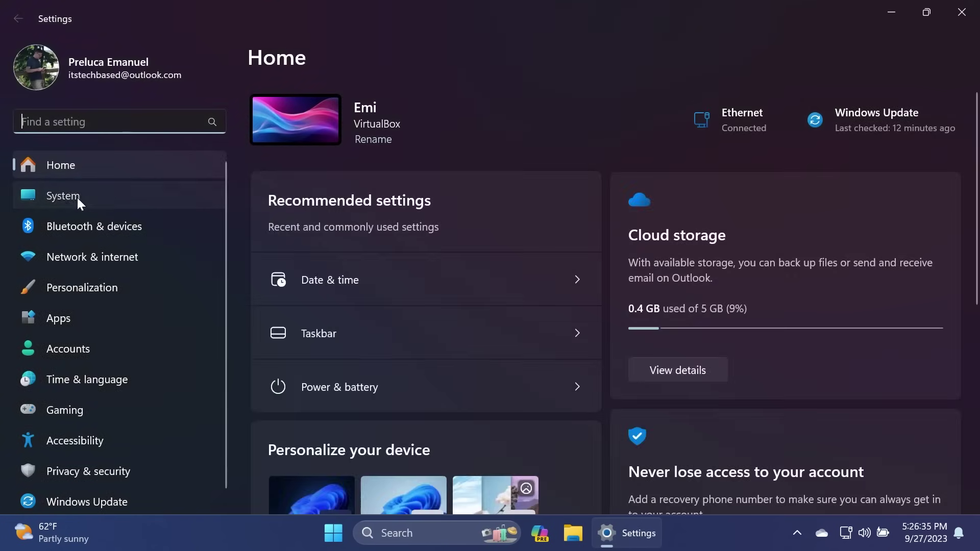
click(77, 196)
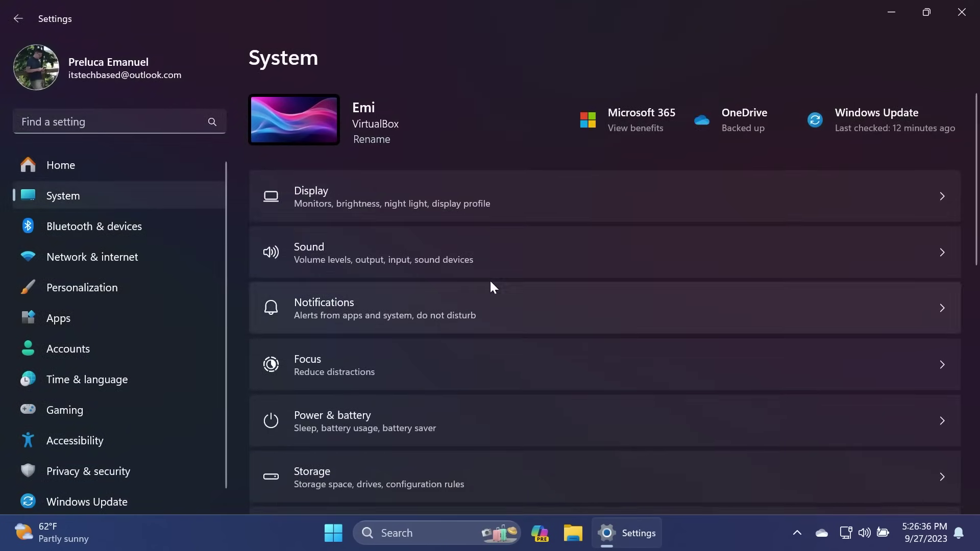
scroll(367, 253, down, 7)
click(368, 253)
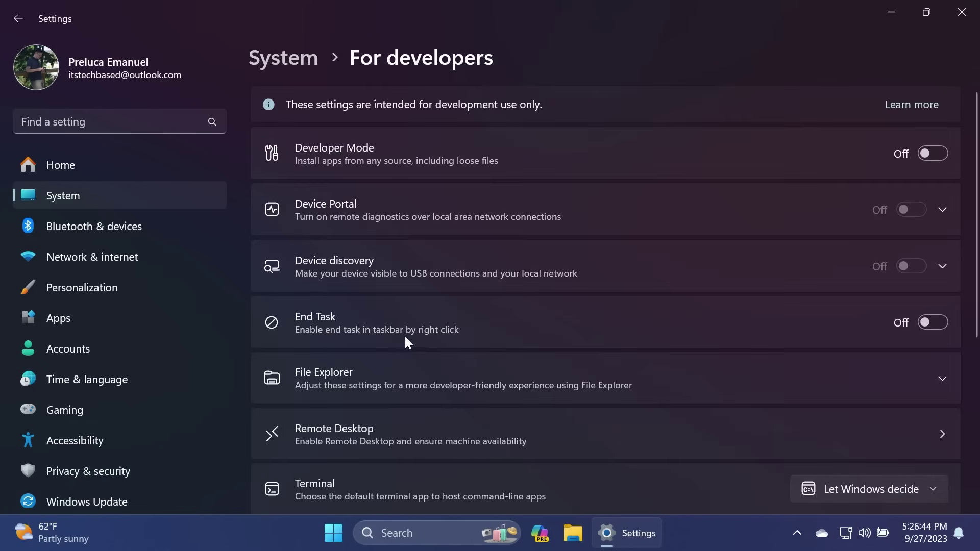
Step: Turn on End Task for the taskbar and use it to end Settings from its taskbar button
click(908, 319)
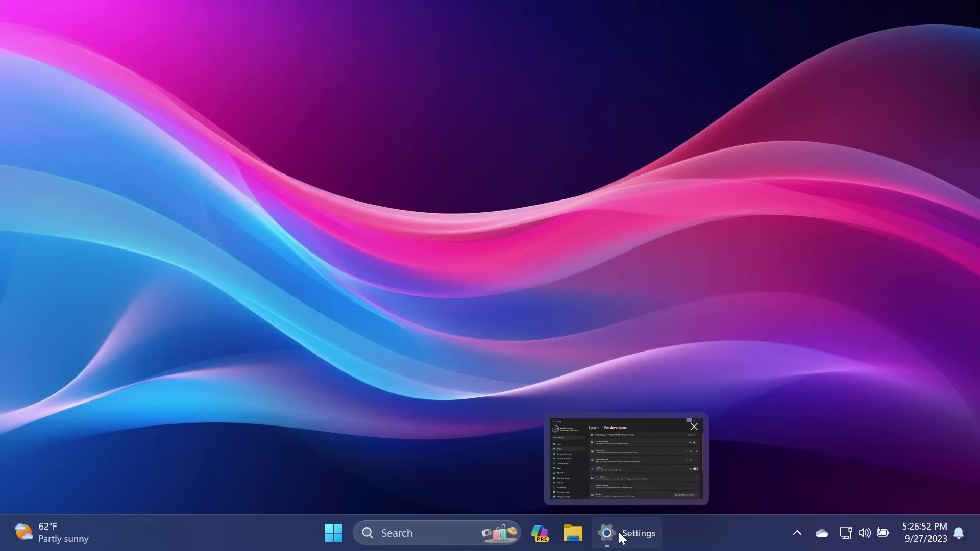
right_click(618, 532)
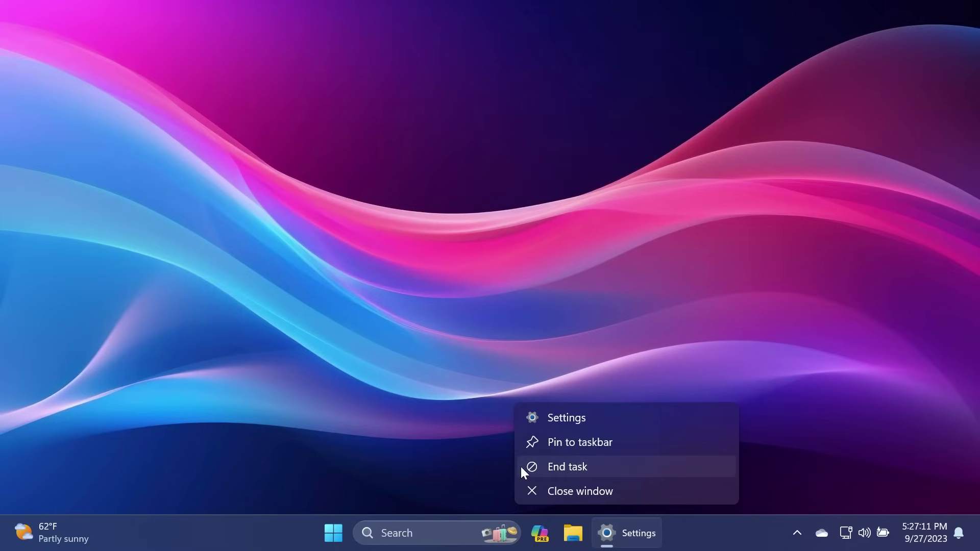
click(568, 467)
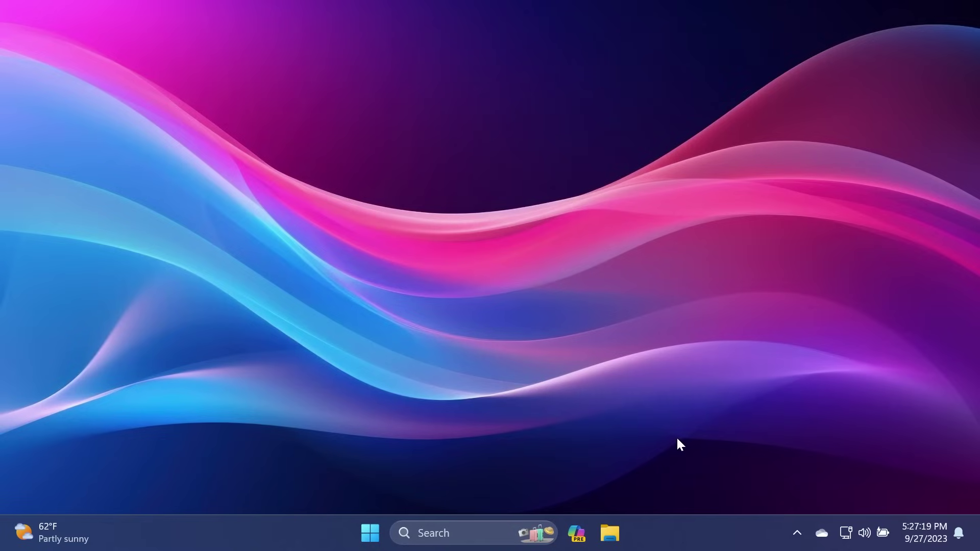
Step: Open Task Manager from the taskbar and look through the options on its settings page
right_click(692, 528)
click(734, 473)
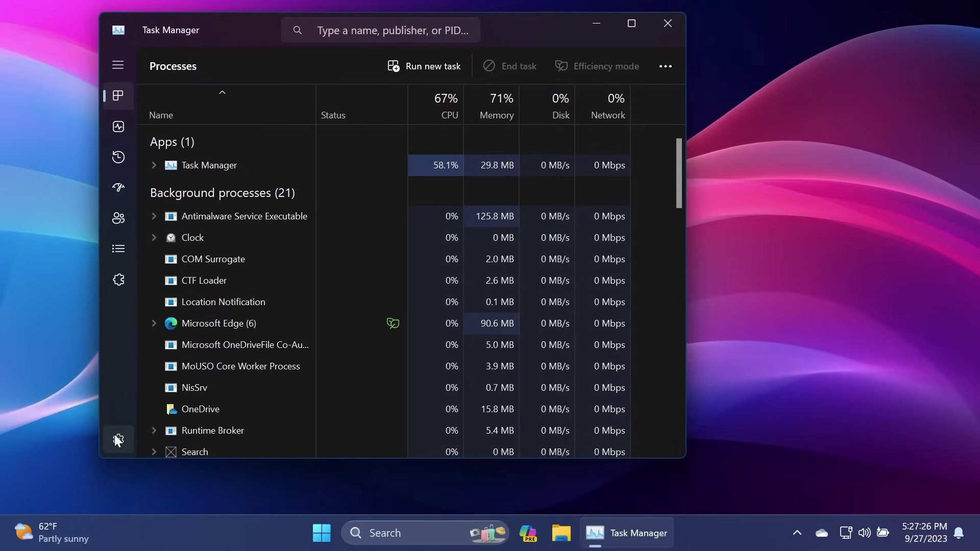
click(117, 438)
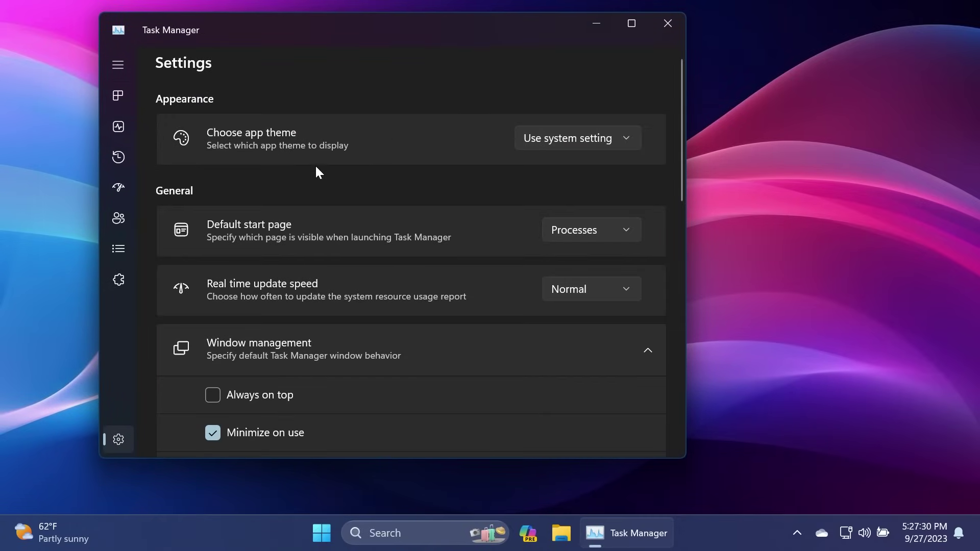
scroll(235, 106, down, 12)
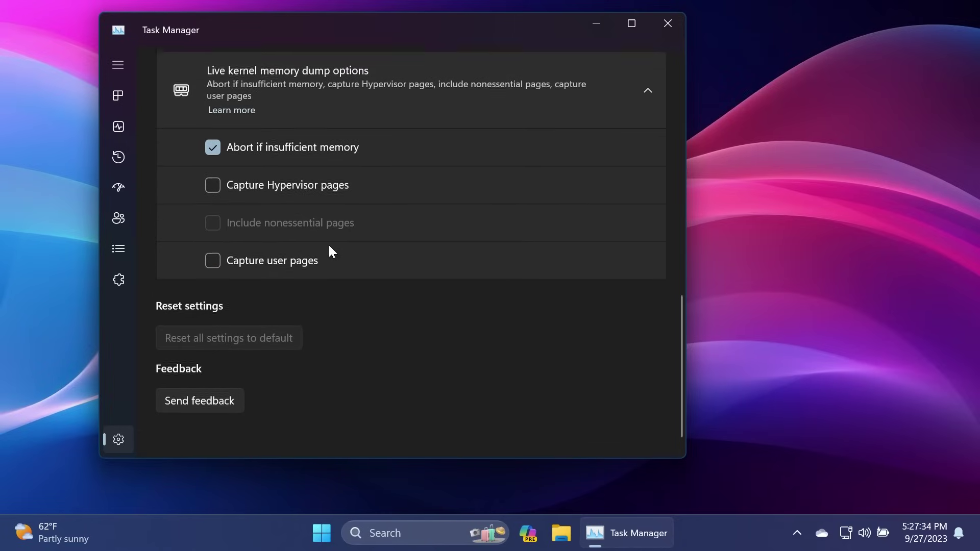
scroll(250, 151, up, 12)
scroll(257, 234, down, 2)
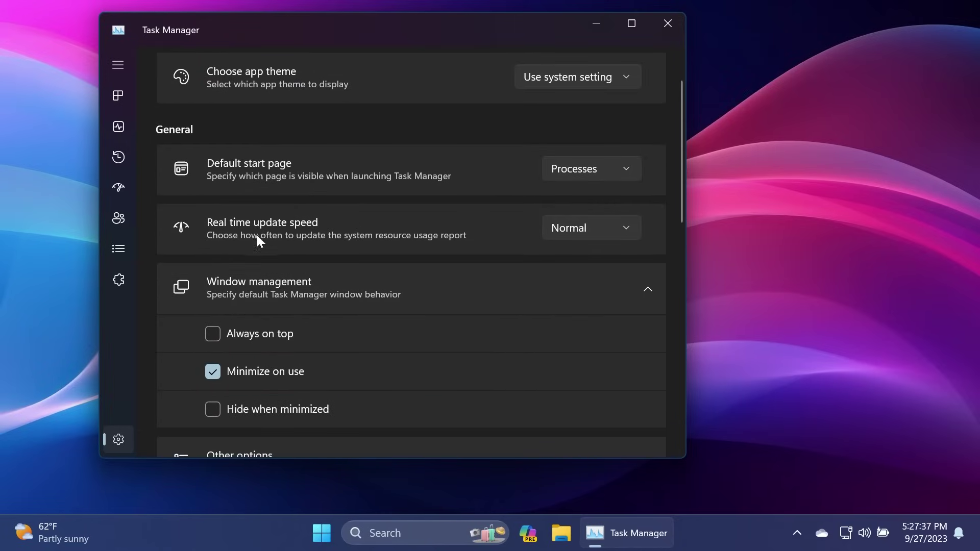
scroll(262, 90, up, 2)
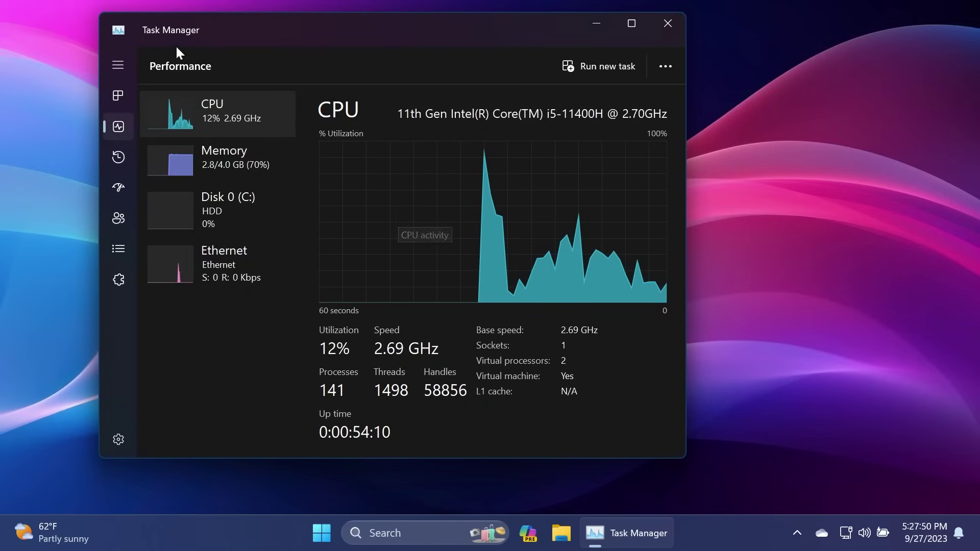
Step: Try the CPU graph's summary view on the Performance page and reposition the Task Manager window
double_click(437, 225)
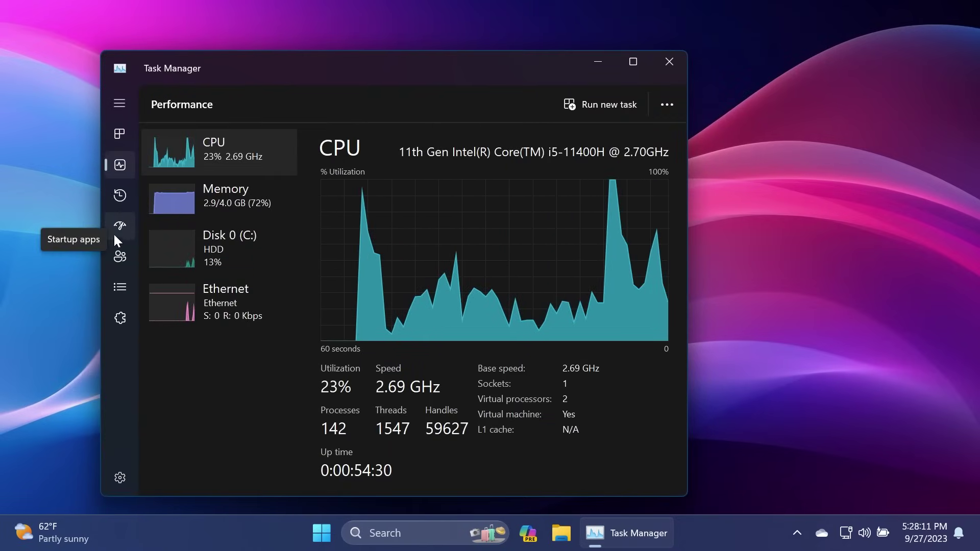
drag(350, 66, 354, 50)
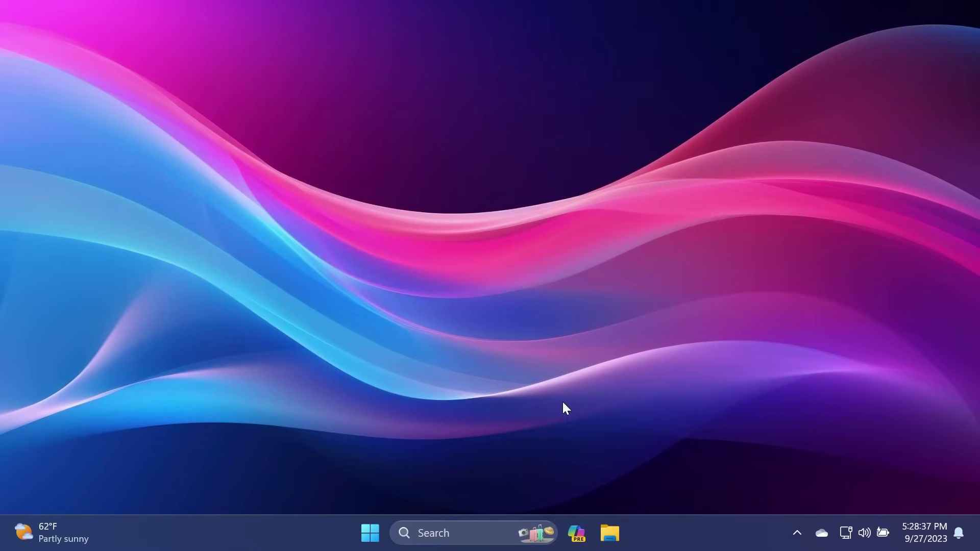
Step: Open Settings and examine the Home page's recommended settings, personalization options, cloud storage, account recovery and Microsoft 365 cards
click(460, 531)
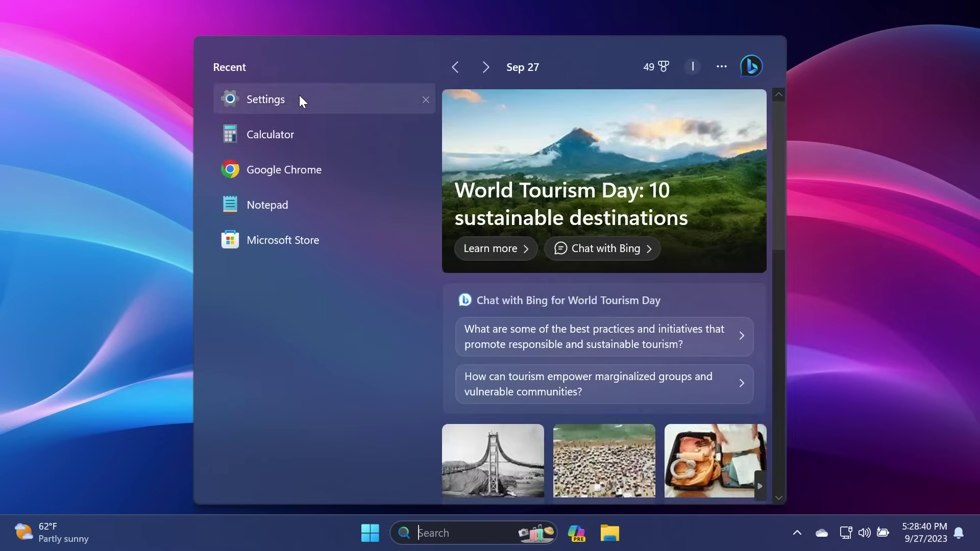
click(300, 100)
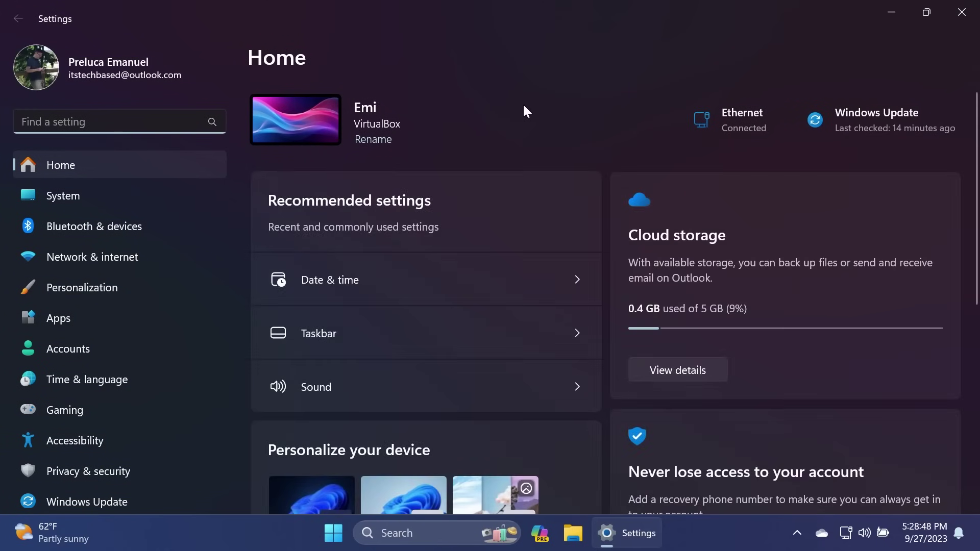
scroll(523, 152, down, 2)
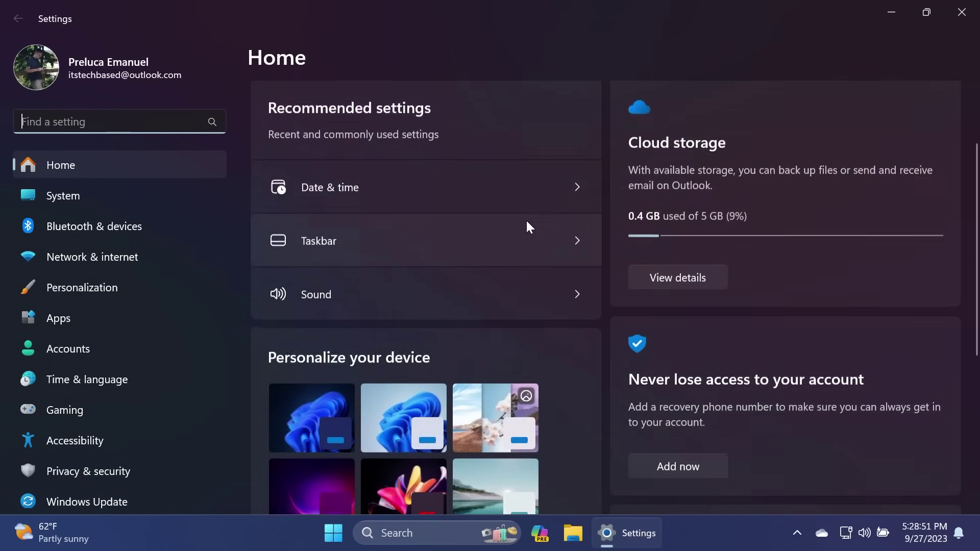
scroll(526, 220, down, 6)
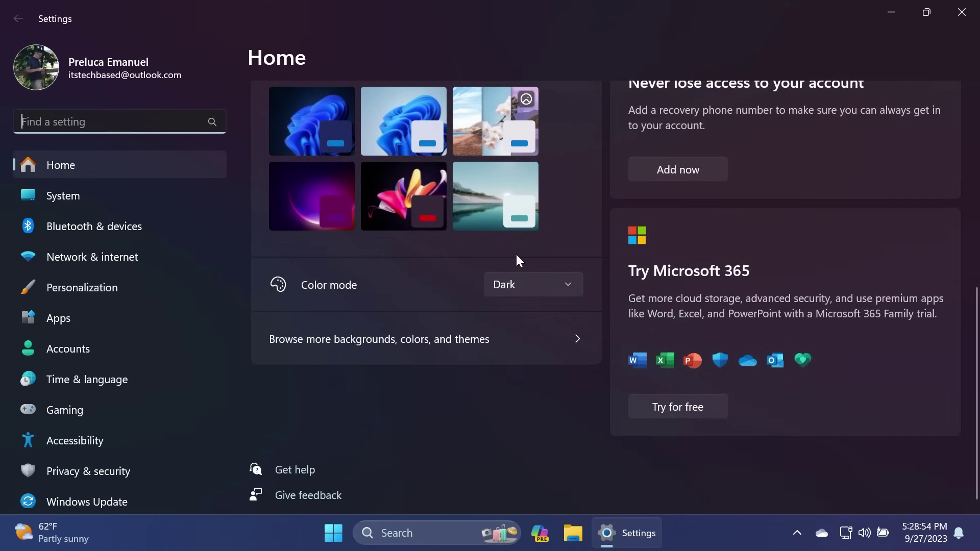
scroll(516, 258, up, 8)
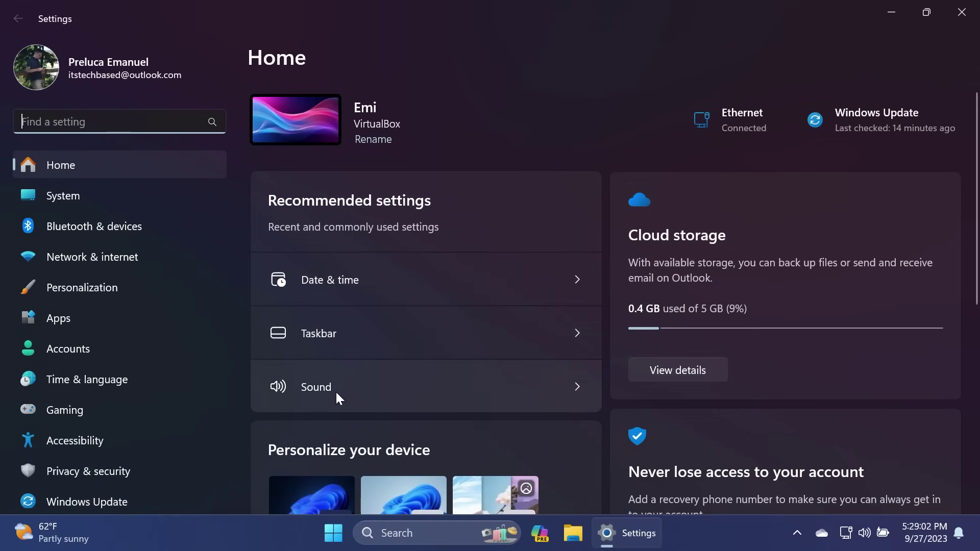
scroll(689, 247, down, 1)
scroll(763, 214, down, 4)
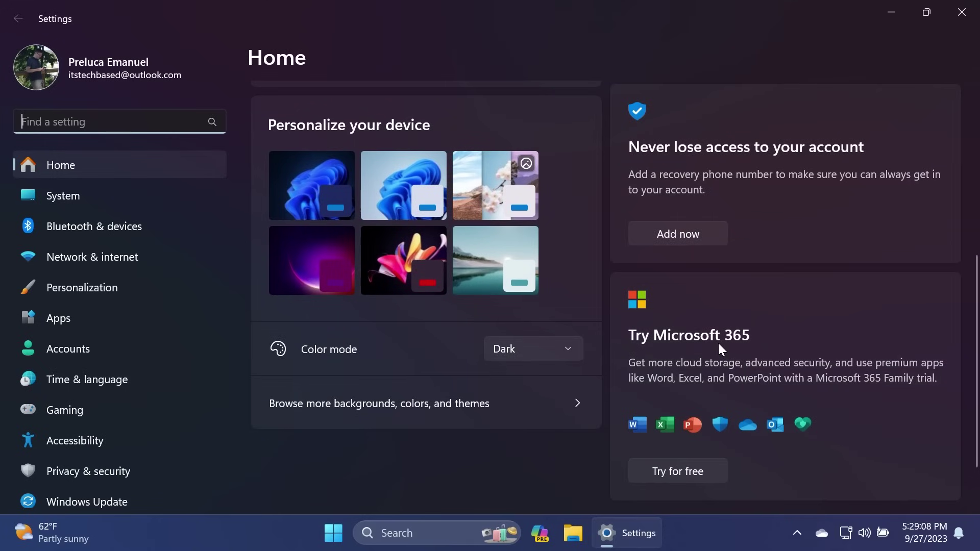
scroll(764, 354, up, 2)
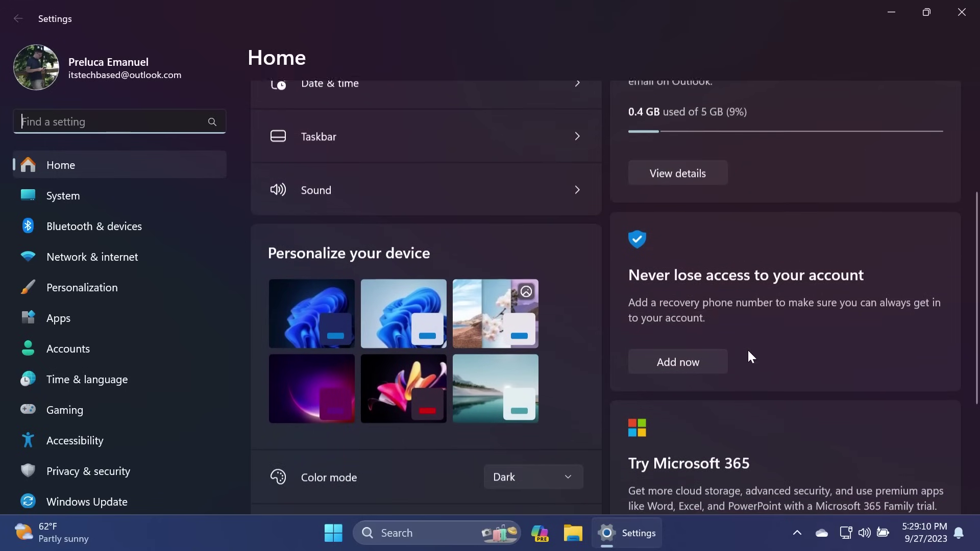
scroll(738, 289, up, 3)
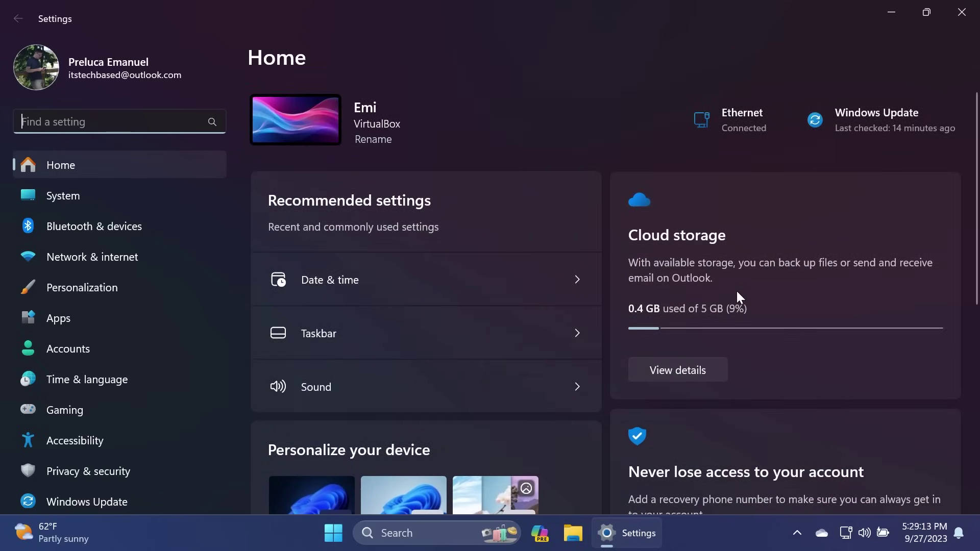
scroll(736, 290, down, 5)
scroll(421, 344, up, 1)
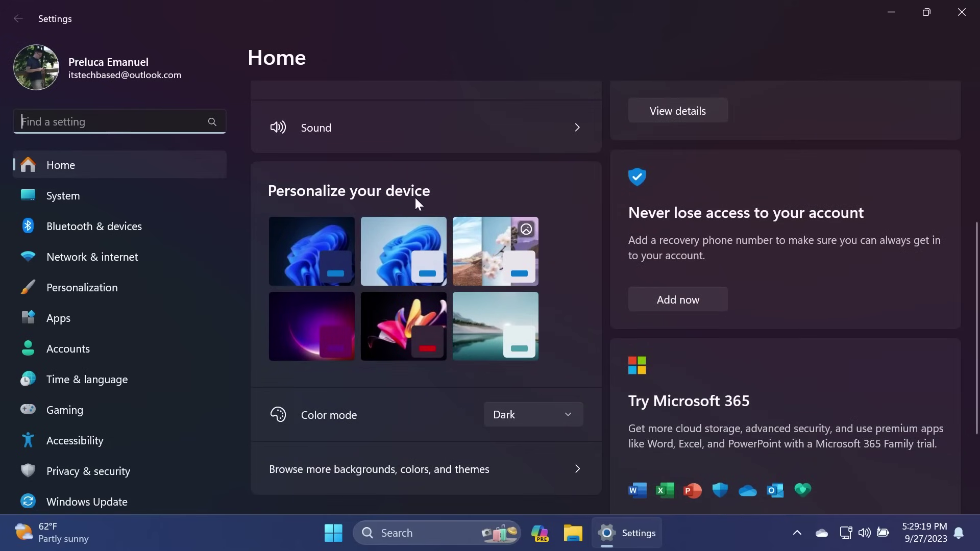
scroll(406, 195, up, 4)
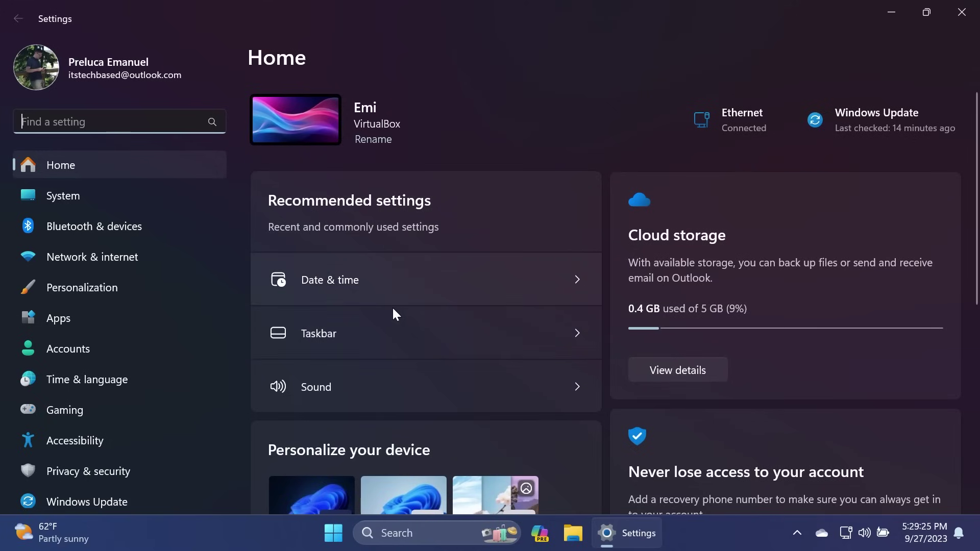
Step: Open Sound from the recommended settings, return to Home, and look over its cards again
click(363, 390)
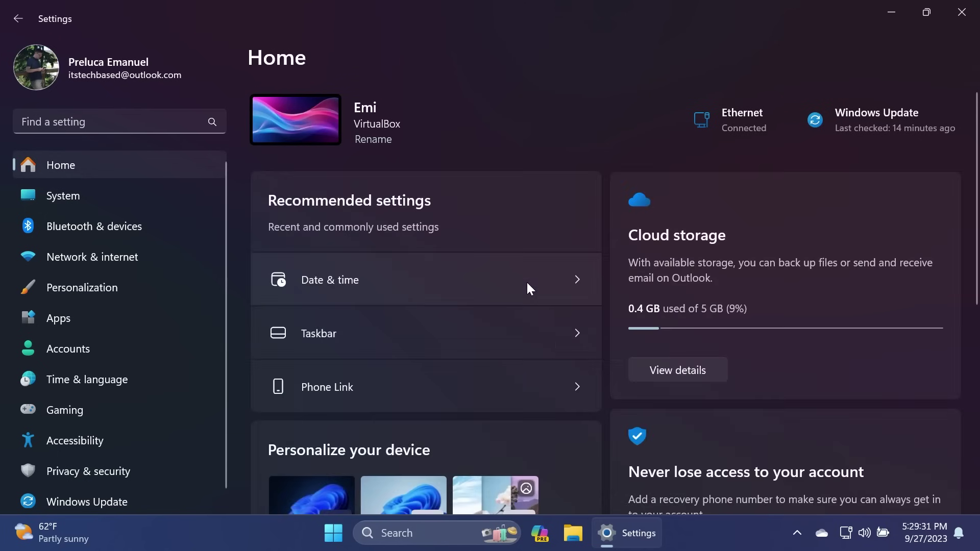
scroll(731, 284, down, 2)
scroll(766, 295, up, 3)
scroll(764, 294, down, 6)
scroll(761, 290, up, 6)
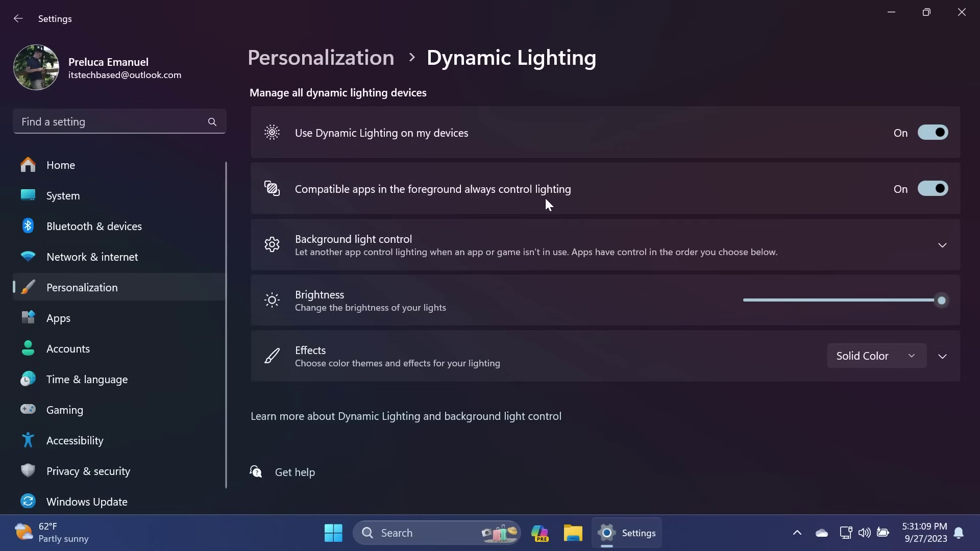
Step: Expand Background light control and Effects on the Dynamic Lighting page and examine their controllers, main colors and effect types
click(430, 238)
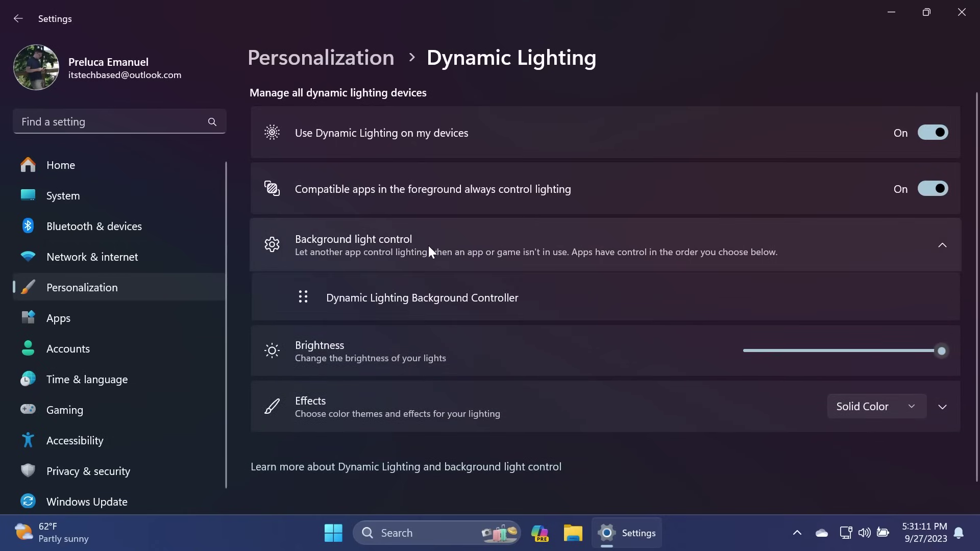
scroll(430, 247, down, 1)
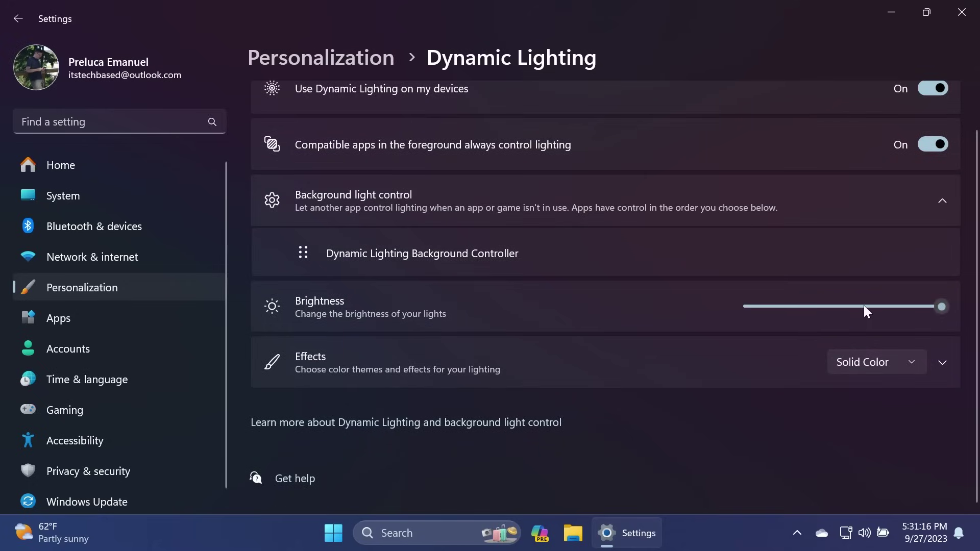
click(562, 369)
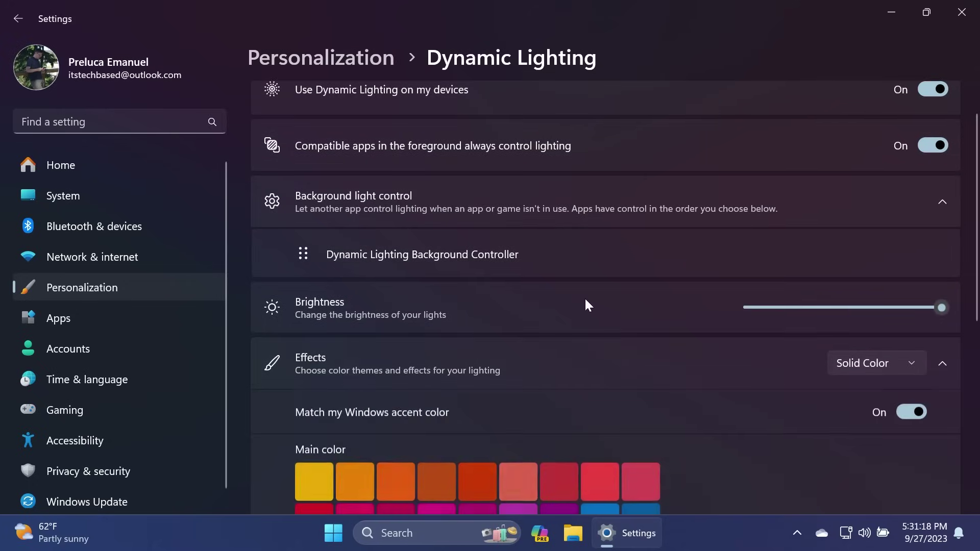
scroll(586, 307, down, 5)
scroll(729, 346, up, 1)
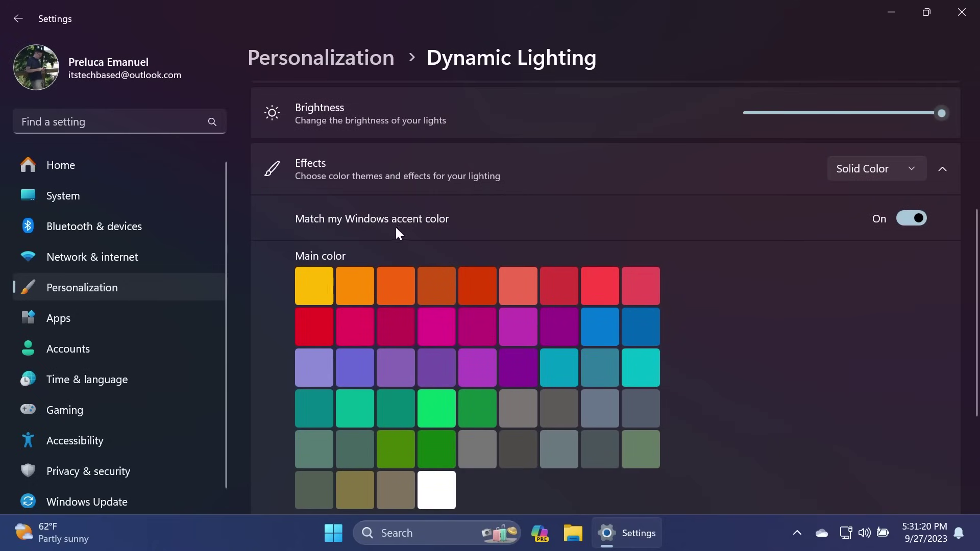
scroll(373, 227, up, 1)
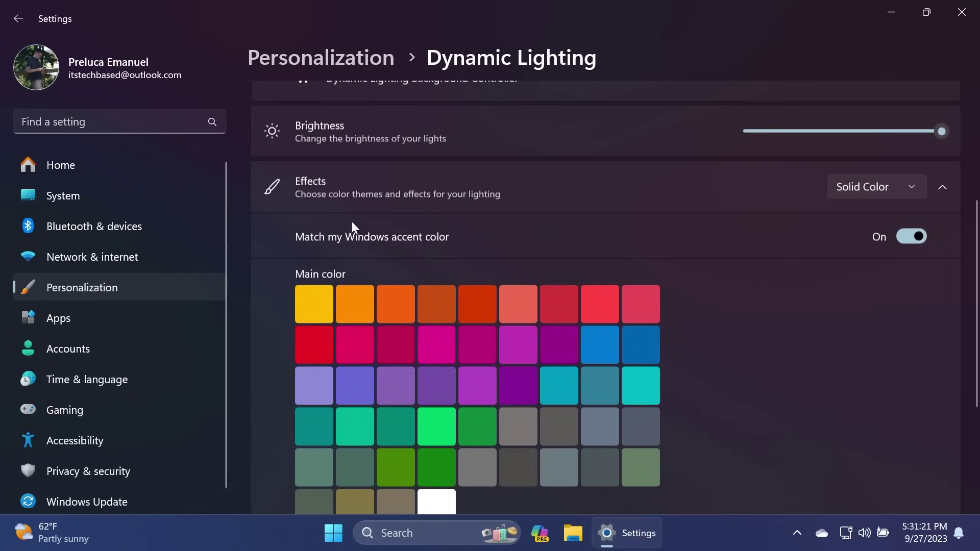
click(901, 184)
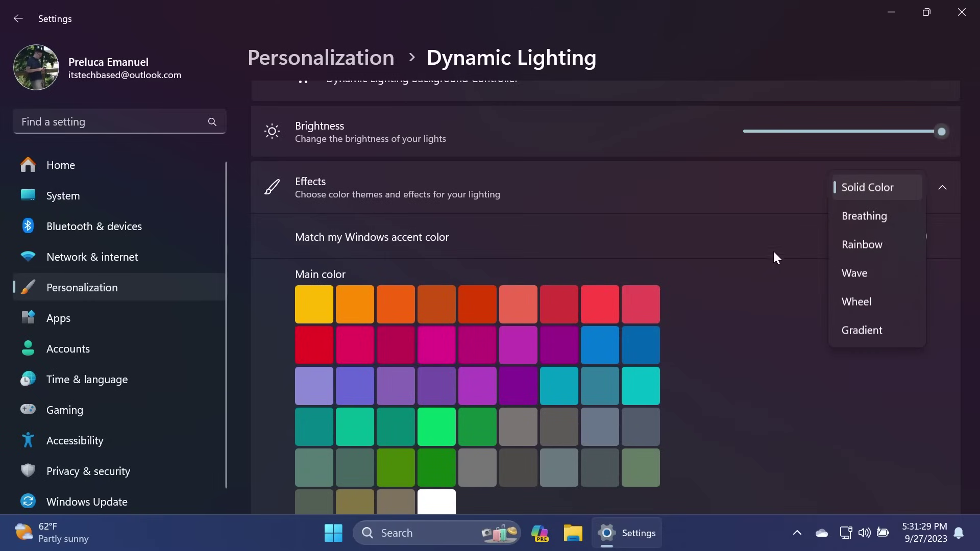
click(687, 180)
Step: Open the custom lighting color picker and pick a light blue shade, #6DCBFF
scroll(687, 184, down, 5)
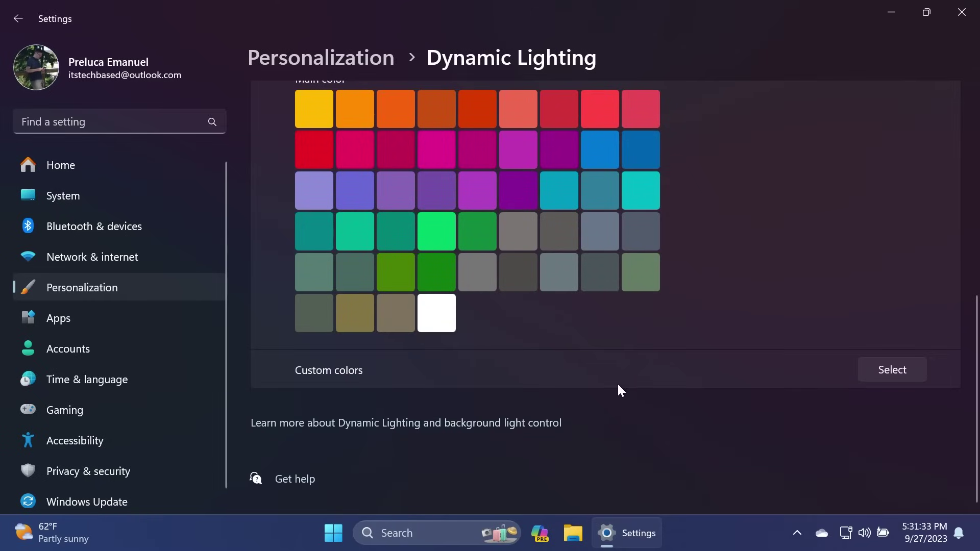
click(879, 371)
click(245, 133)
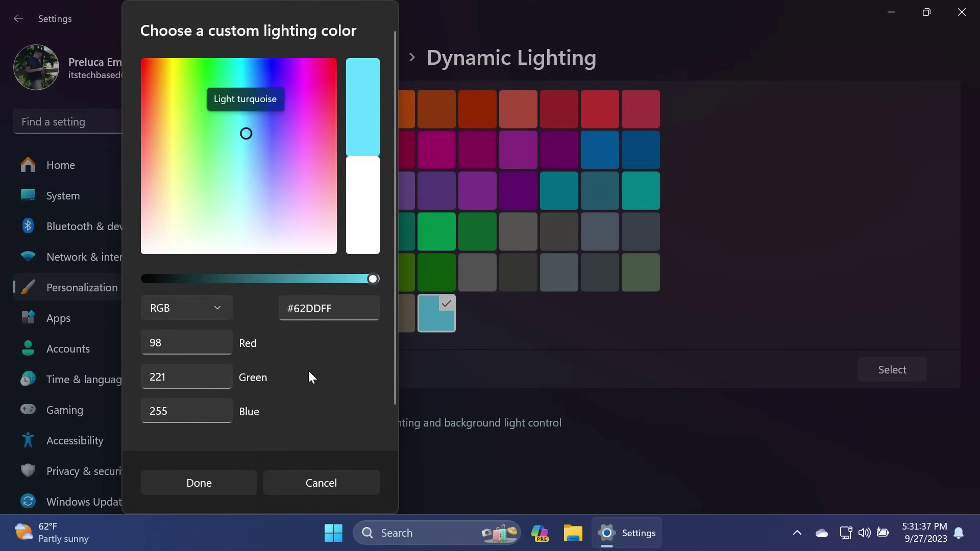
click(250, 142)
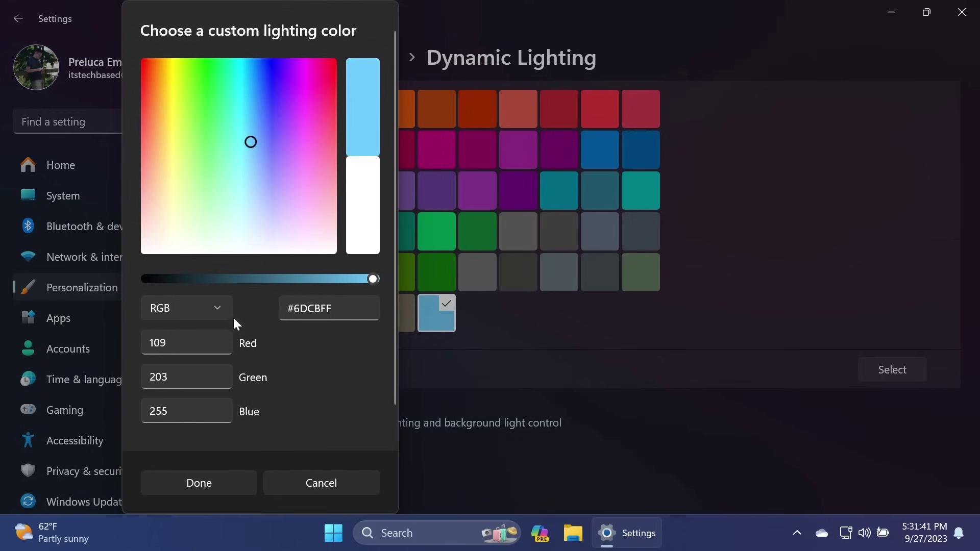
click(353, 316)
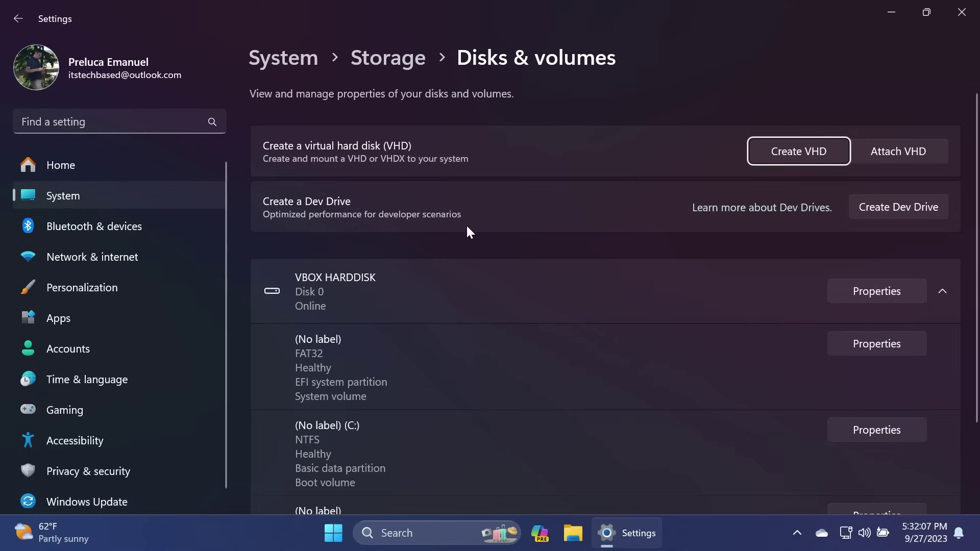
Step: Open the Dev Drive creation dialog from Disks & volumes, check the location choices, and cancel it
click(906, 211)
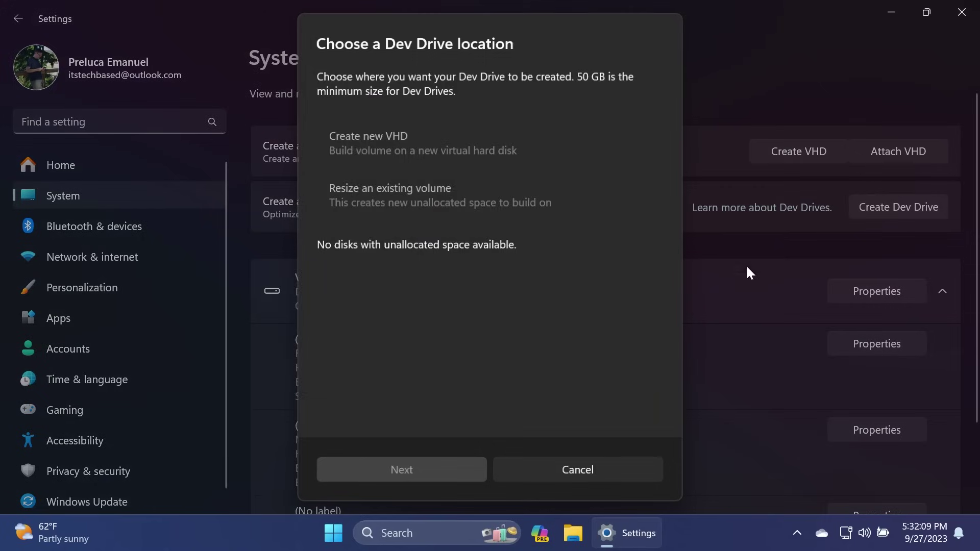
click(395, 142)
click(537, 468)
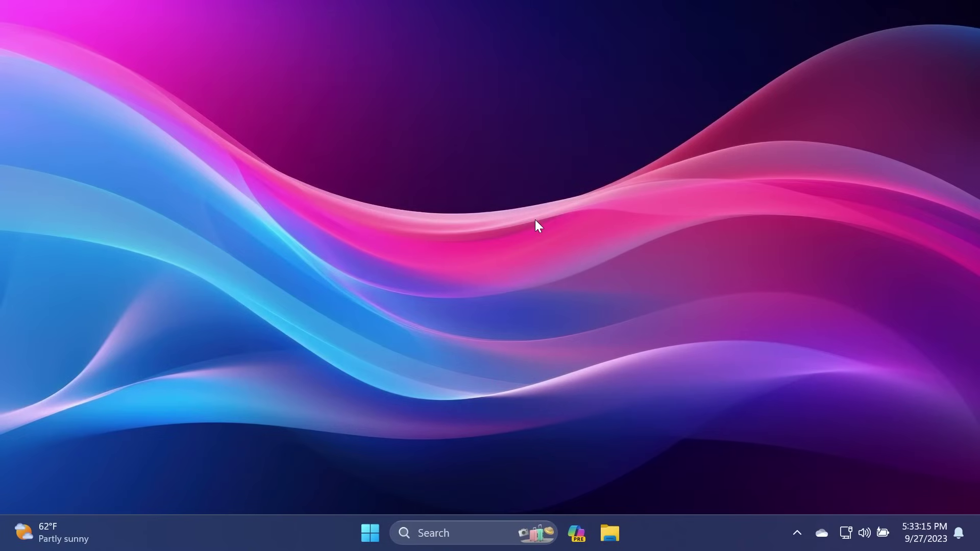
Step: Open the sound output page in quick settings and examine the output device, spatial sound and volume mixer options
key(super+a)
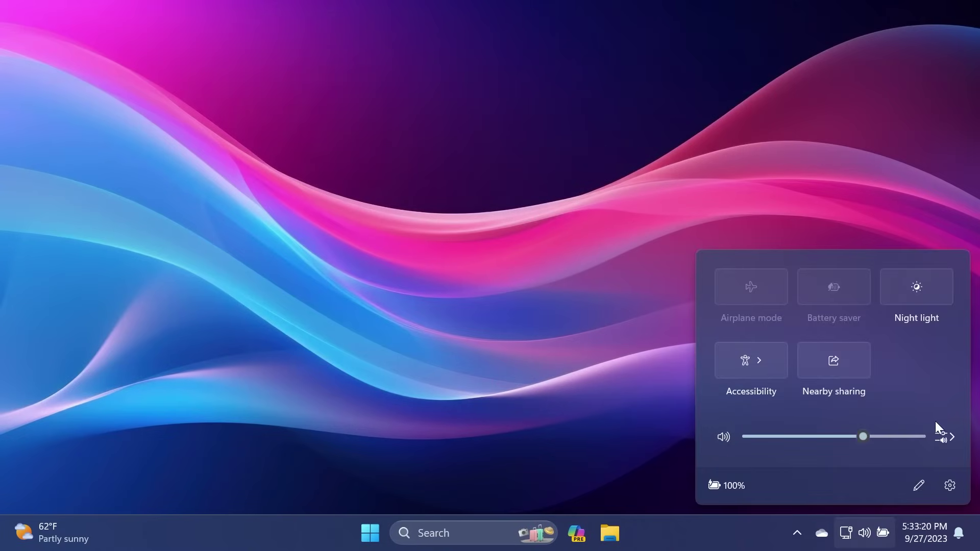
click(944, 437)
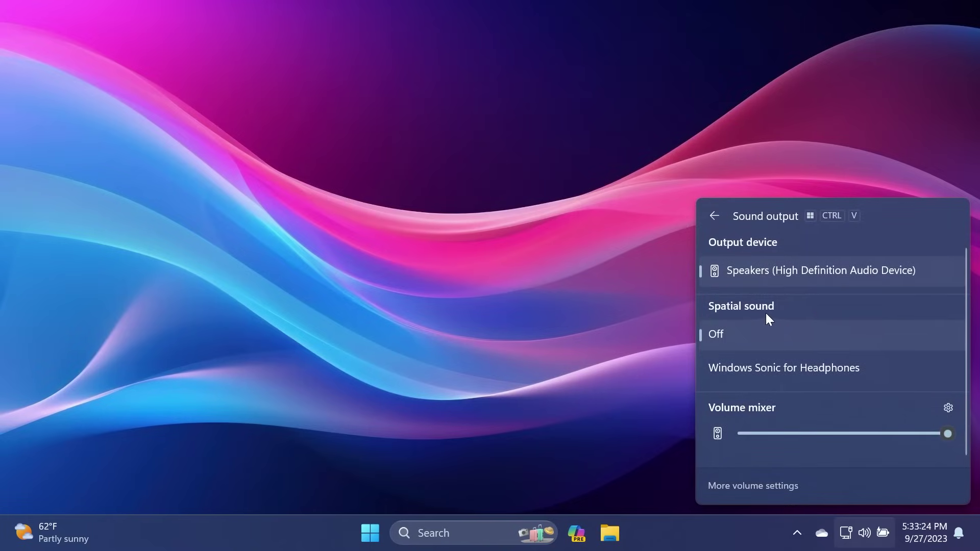
click(490, 442)
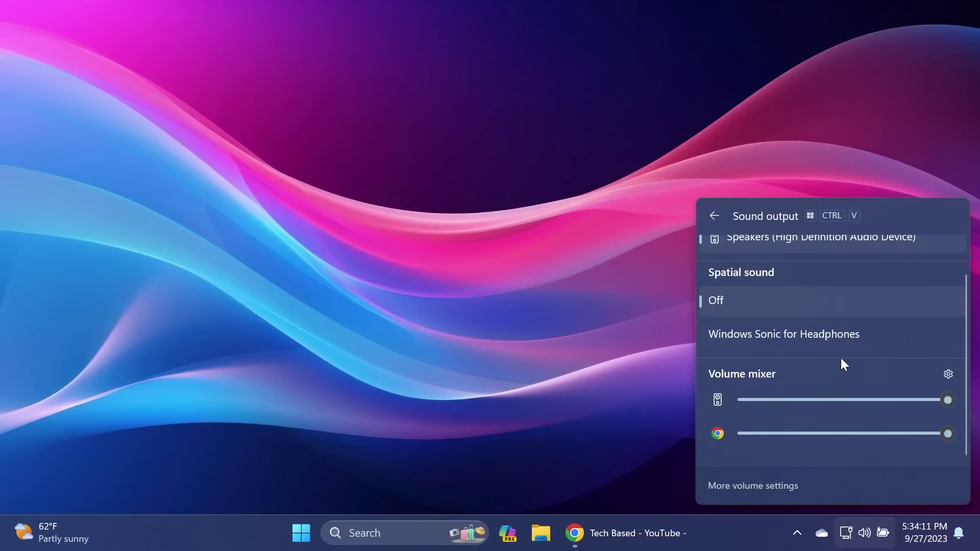
scroll(825, 332, up, 1)
scroll(833, 306, down, 1)
scroll(826, 311, up, 1)
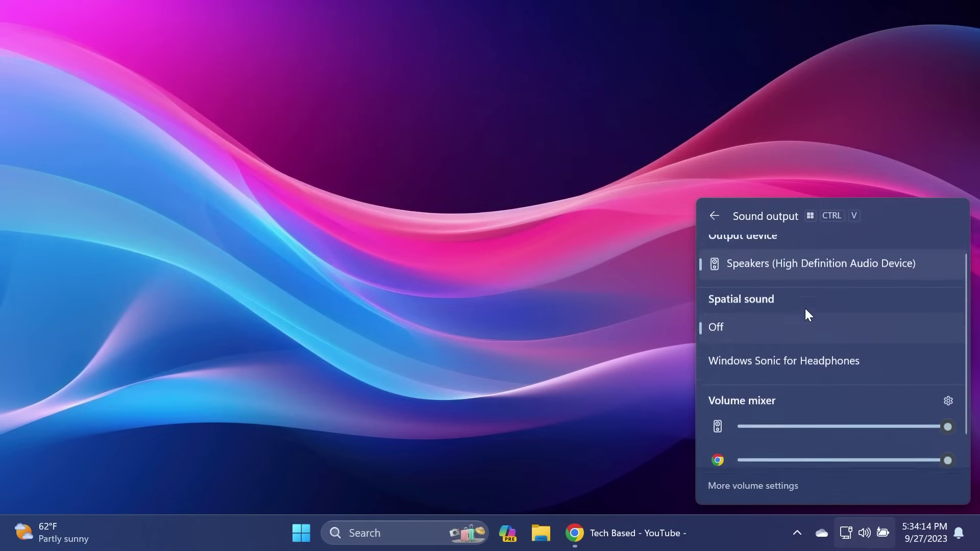
scroll(800, 315, down, 1)
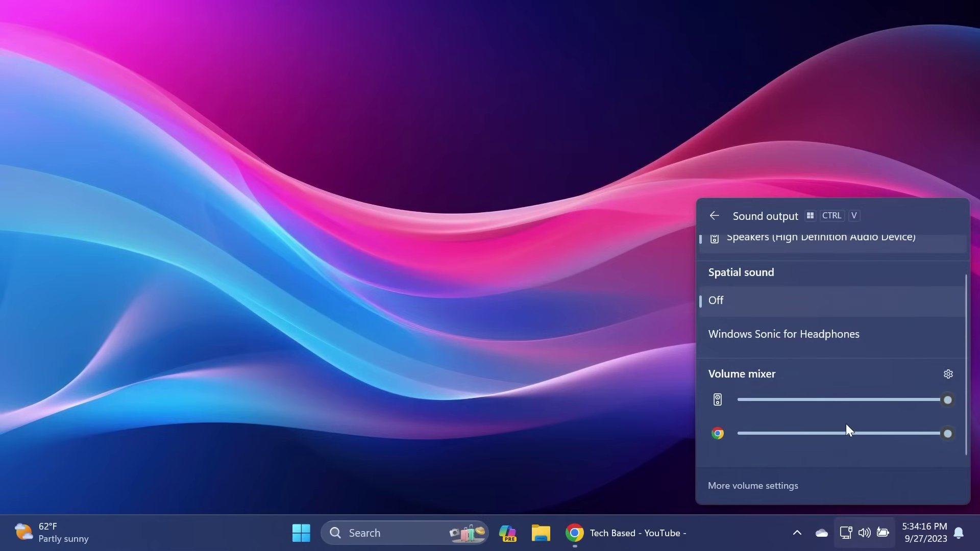
click(946, 373)
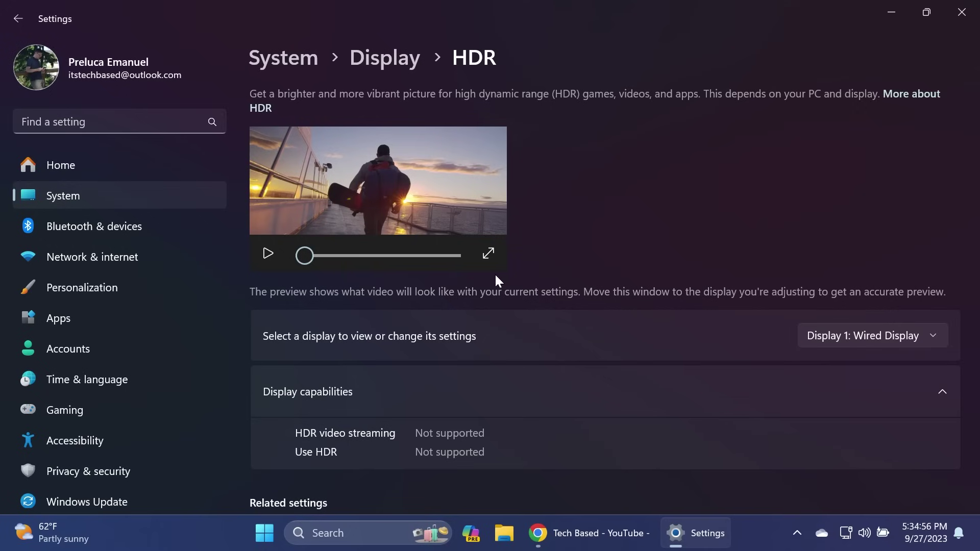
Step: Look over the HDR page's video preview, display capabilities and related settings
scroll(497, 280, down, 3)
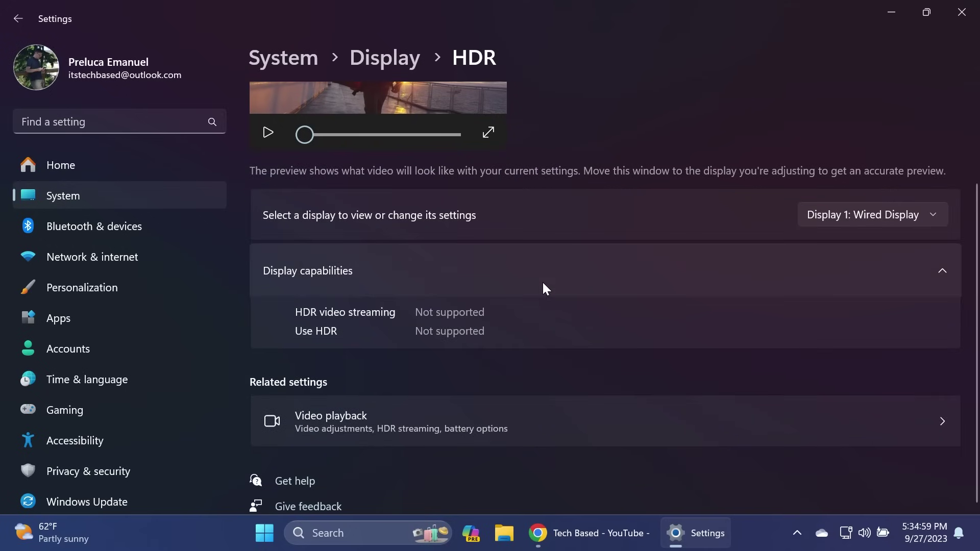
scroll(501, 328, up, 3)
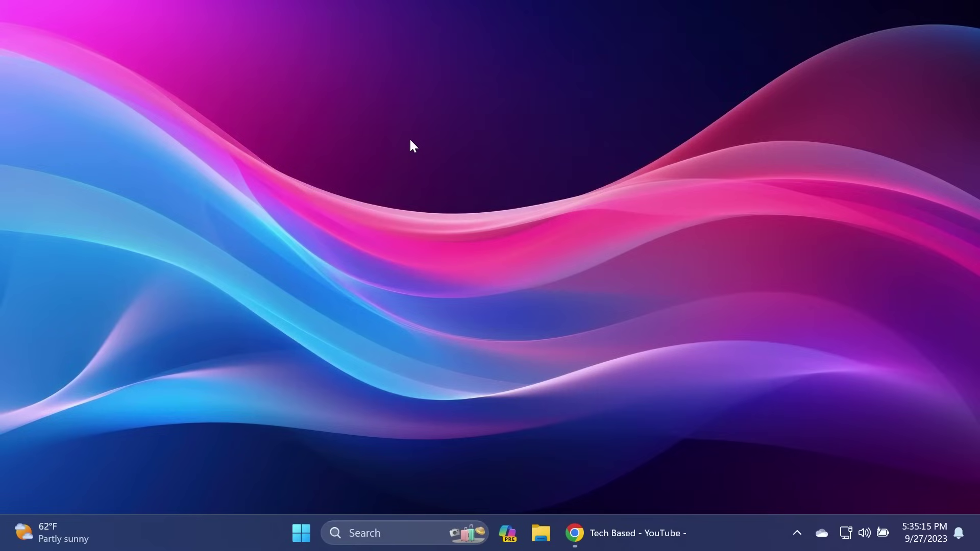
Step: Open the desktop's Background personalization settings and view the available background types
right_click(411, 141)
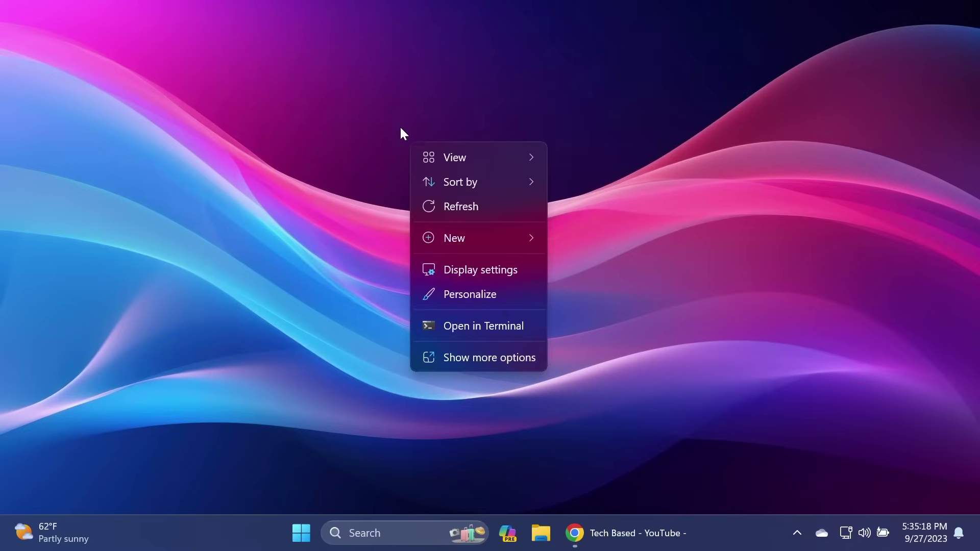
click(464, 294)
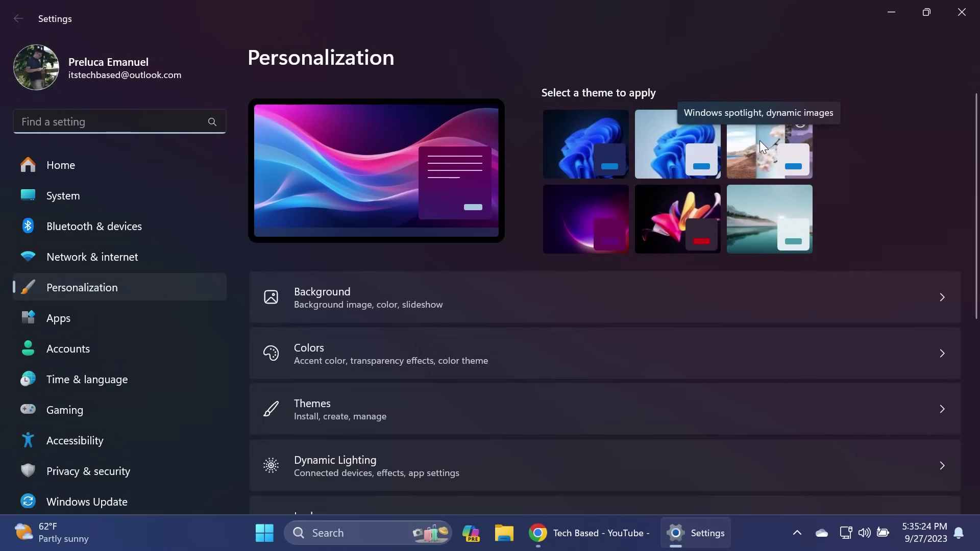
click(379, 305)
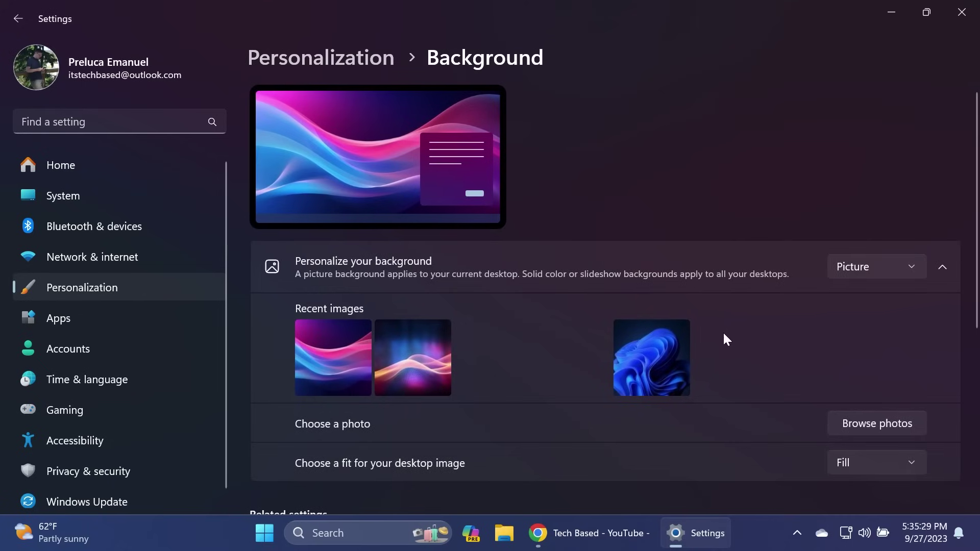
click(865, 266)
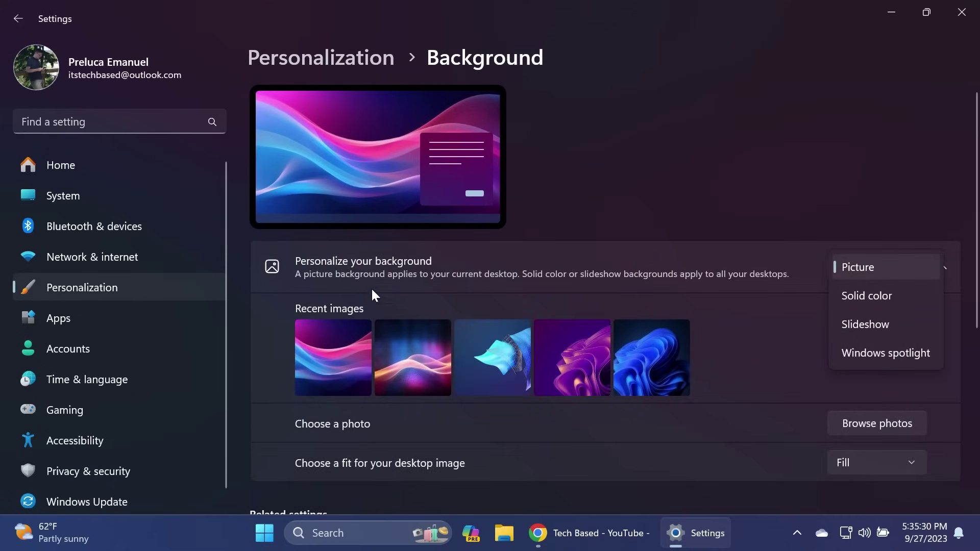
Step: Apply the Windows spotlight, dynamic images theme from Personalization and open Learn about this picture on the desktop
click(79, 285)
click(79, 286)
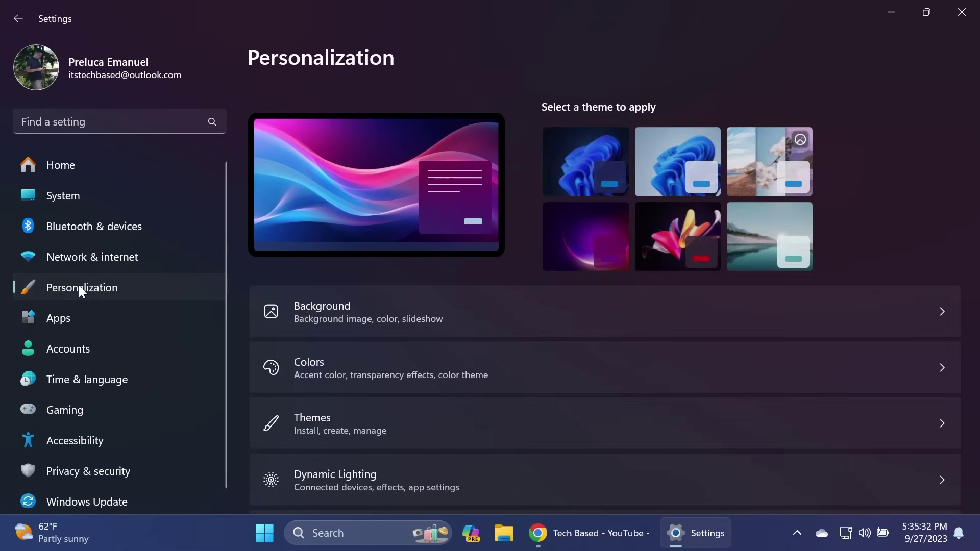
click(760, 137)
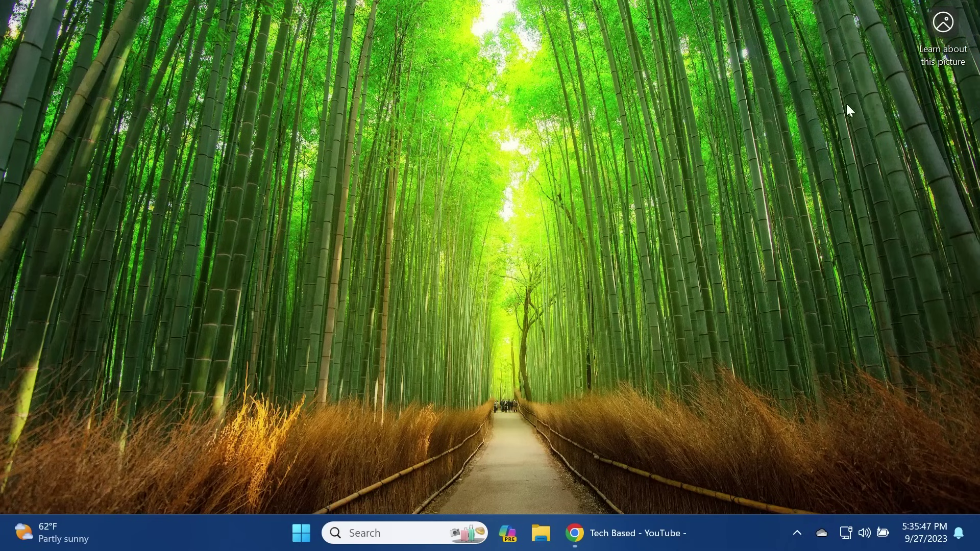
click(944, 22)
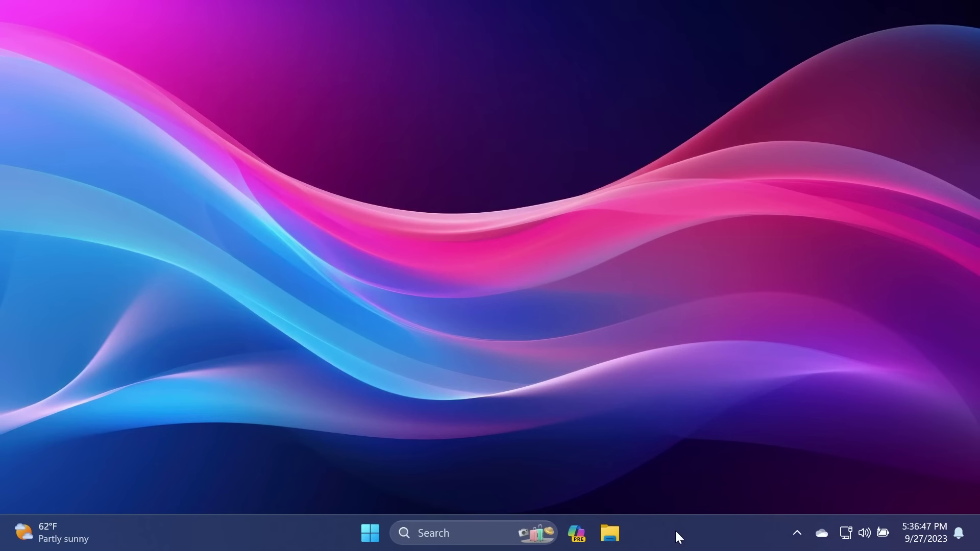
Step: Turn on Task view in the taskbar items settings and close Settings
right_click(674, 529)
click(710, 507)
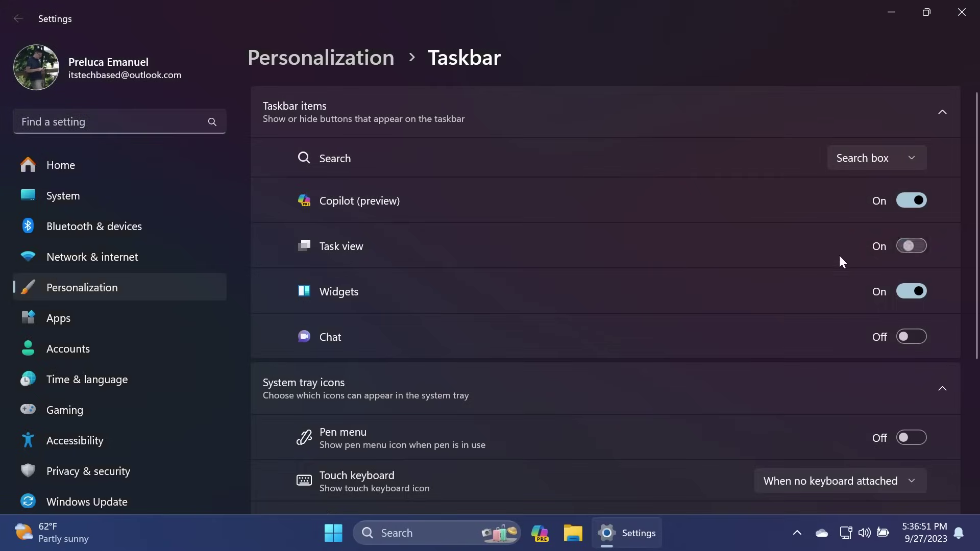
click(877, 249)
click(962, 12)
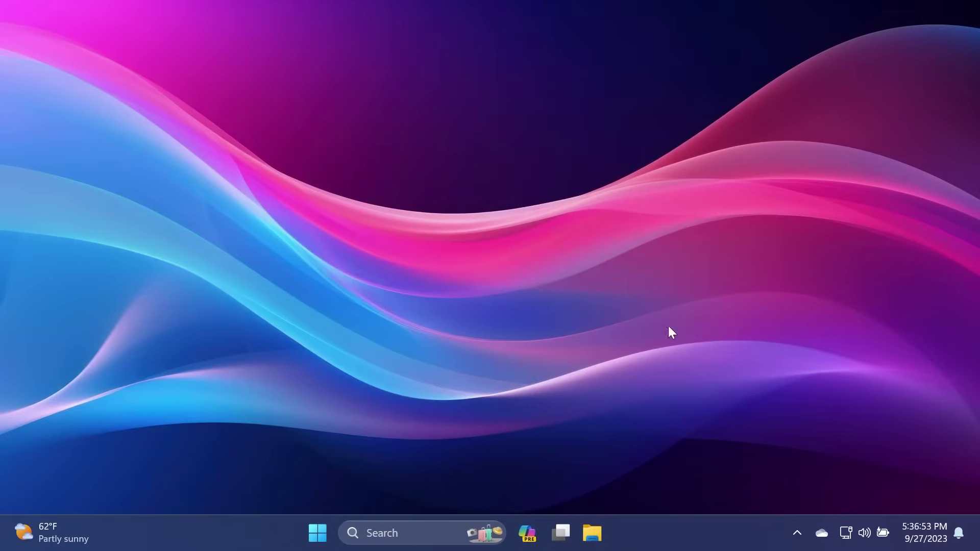
Step: Create a second virtual desktop in Task view and rename it Test
click(595, 534)
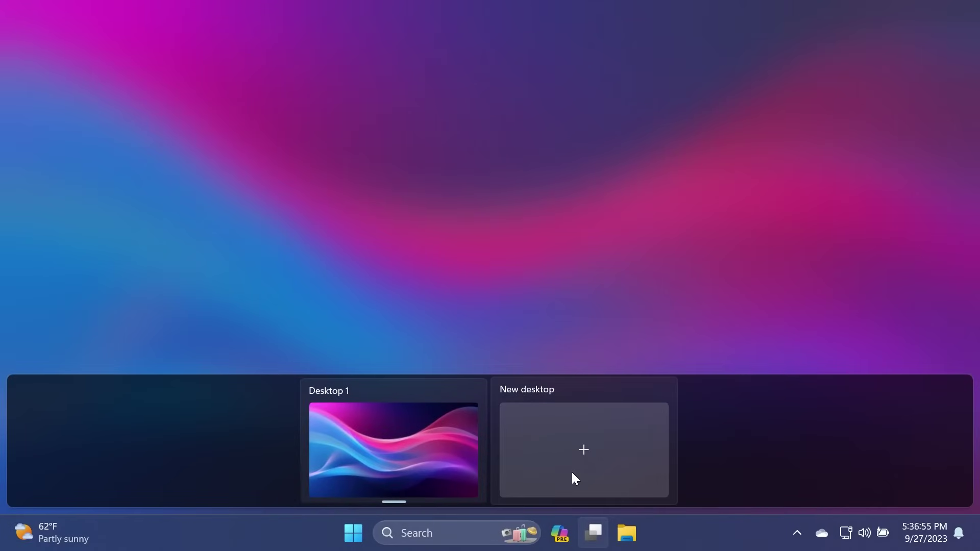
click(559, 445)
click(436, 391)
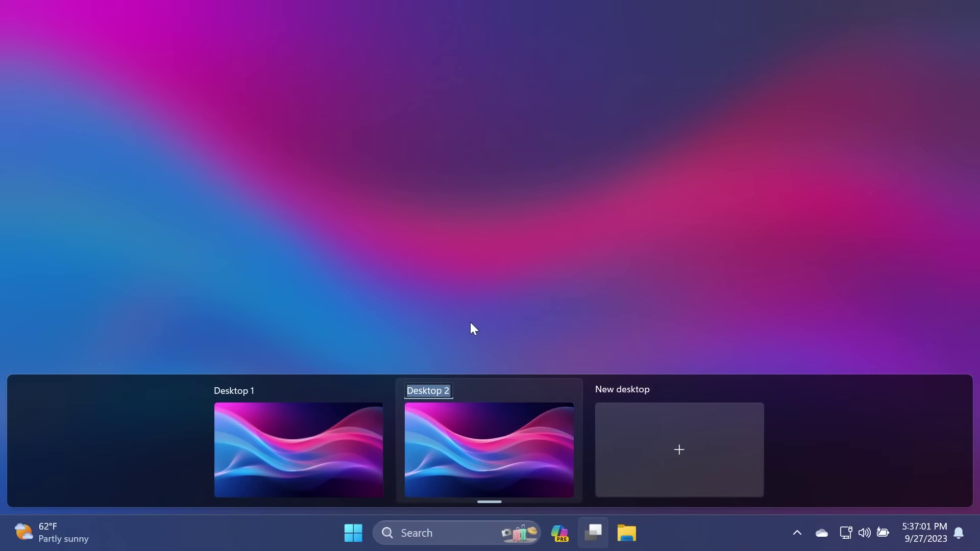
text(Test)
key(Return)
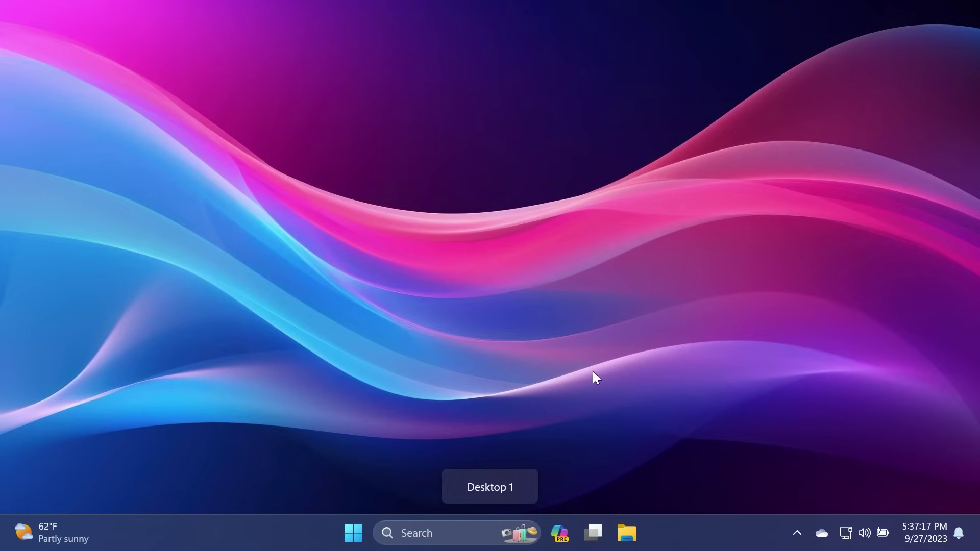
Step: Switch back and forth between Desktop 1 and the second virtual desktop several times, ending on Desktop 1
key(ctrl+super+Right)
key(ctrl+super+Left)
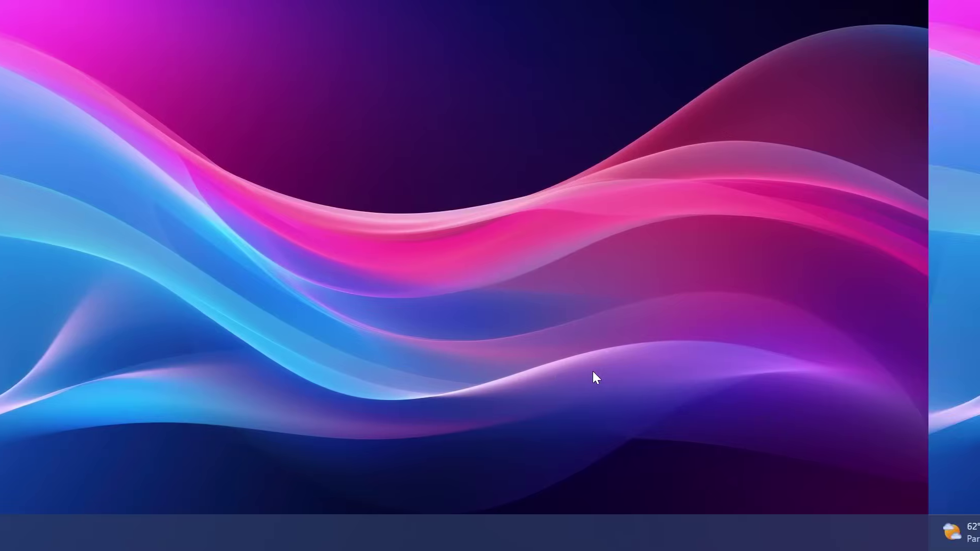
key(ctrl+super+Right)
key(ctrl+super+Left)
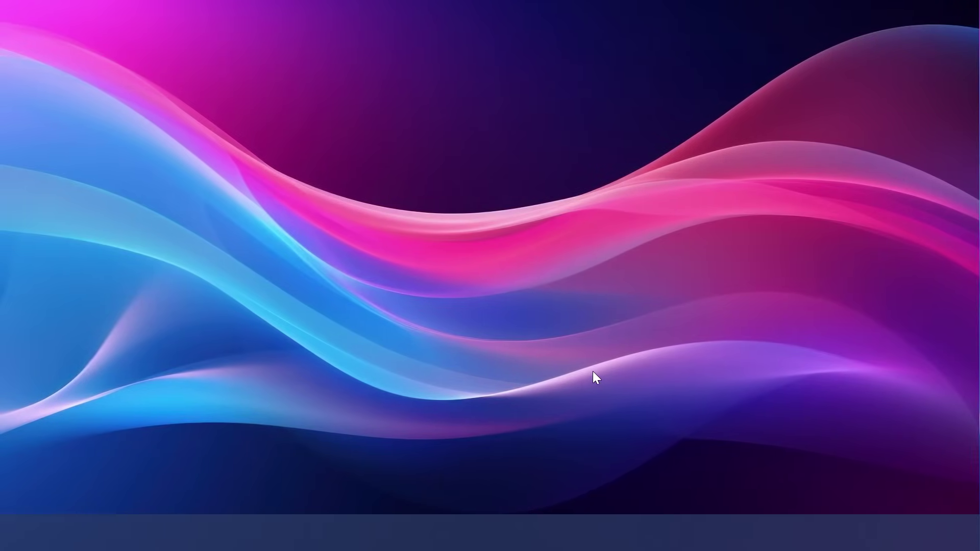
key(ctrl+super+Right)
key(ctrl+super+Left)
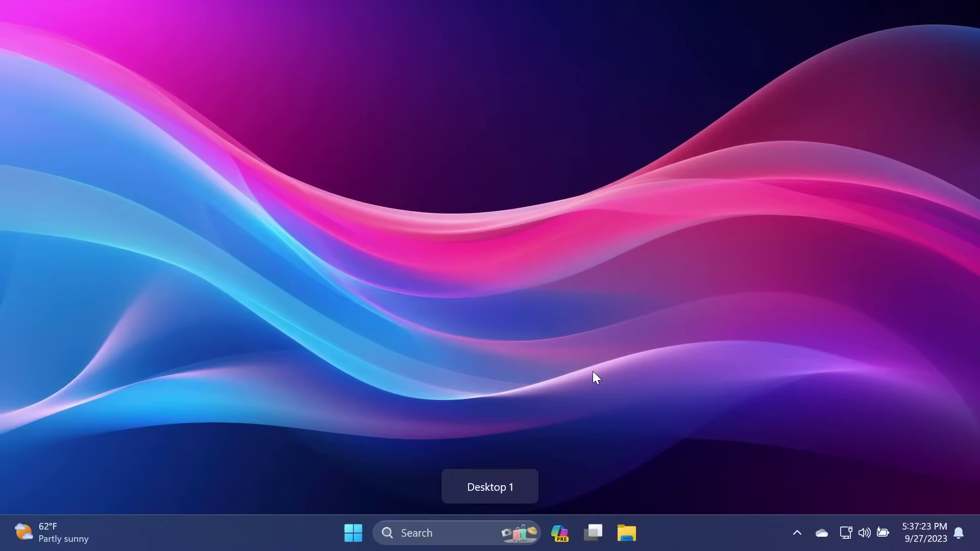
Step: Switch to the second virtual desktop and back to Desktop 1, and view the notification center
key(ctrl+super+Right)
key(ctrl+super+Left)
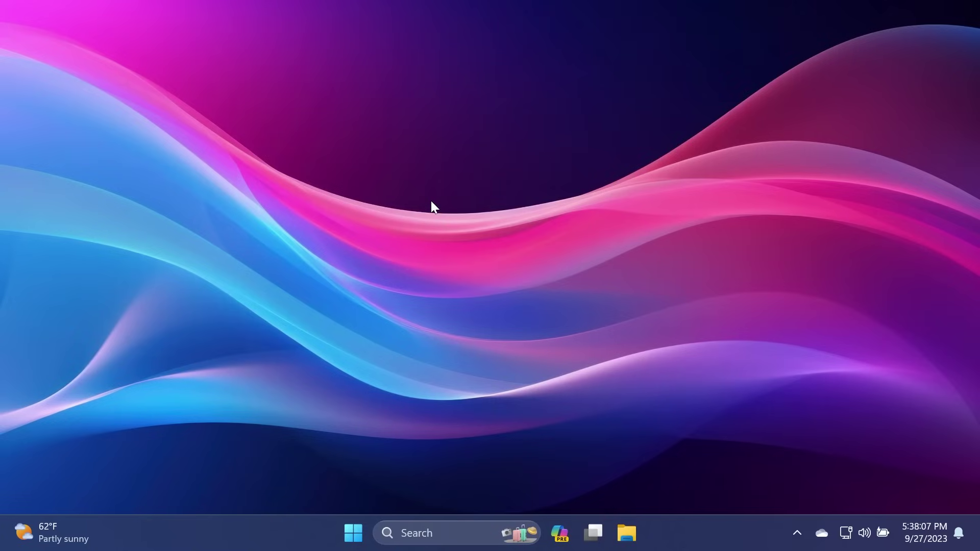
click(924, 533)
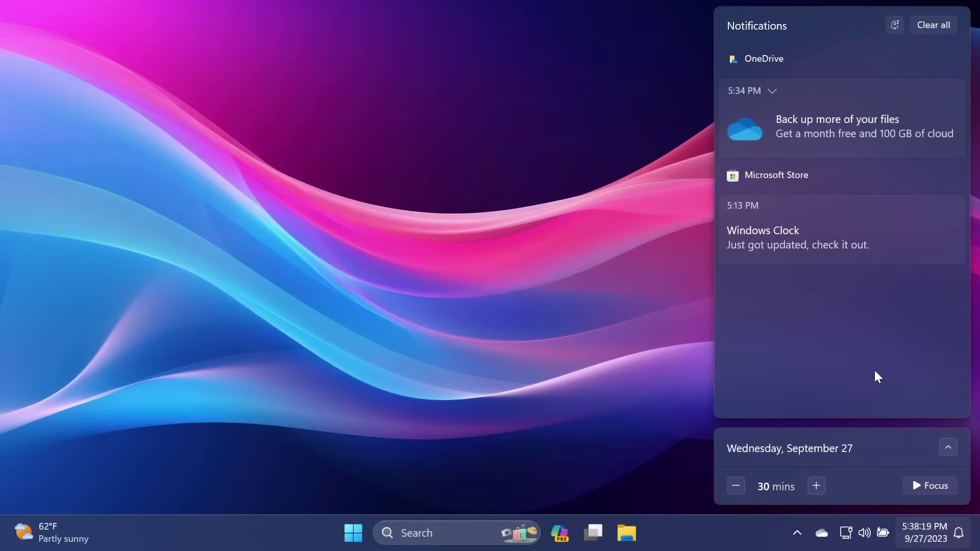
click(635, 289)
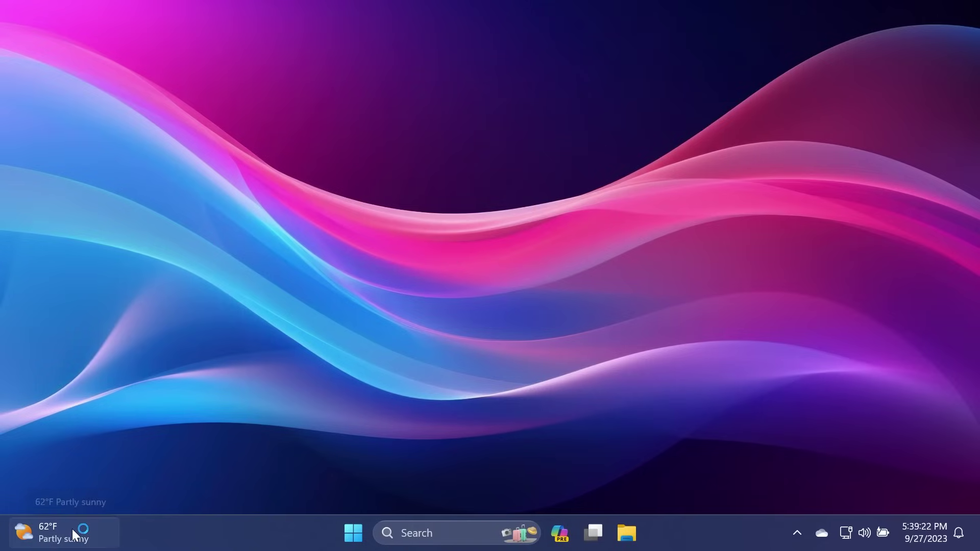
Step: Open the widgets board, view the Focus session widget among the widgets available to pin, and close the widget picker
mouse_move(72, 529)
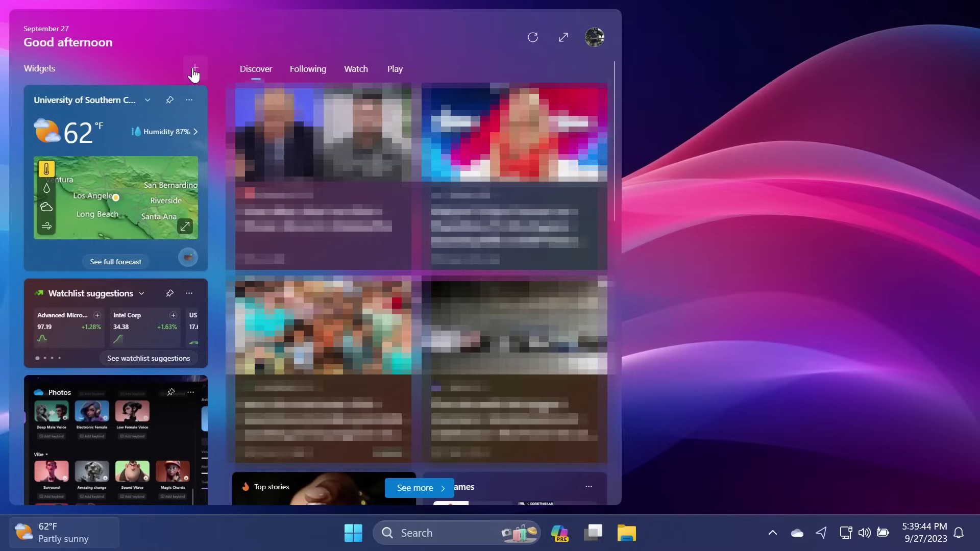
click(193, 69)
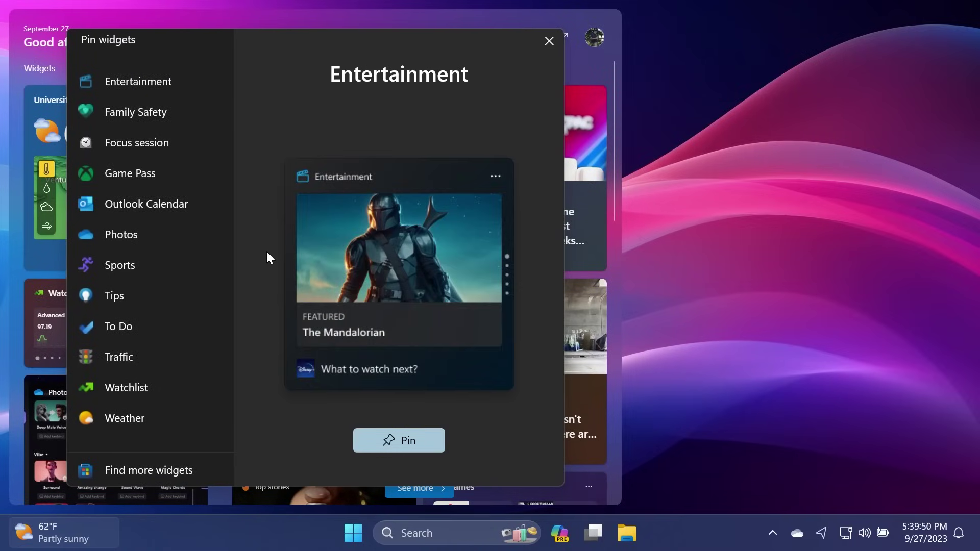
click(138, 145)
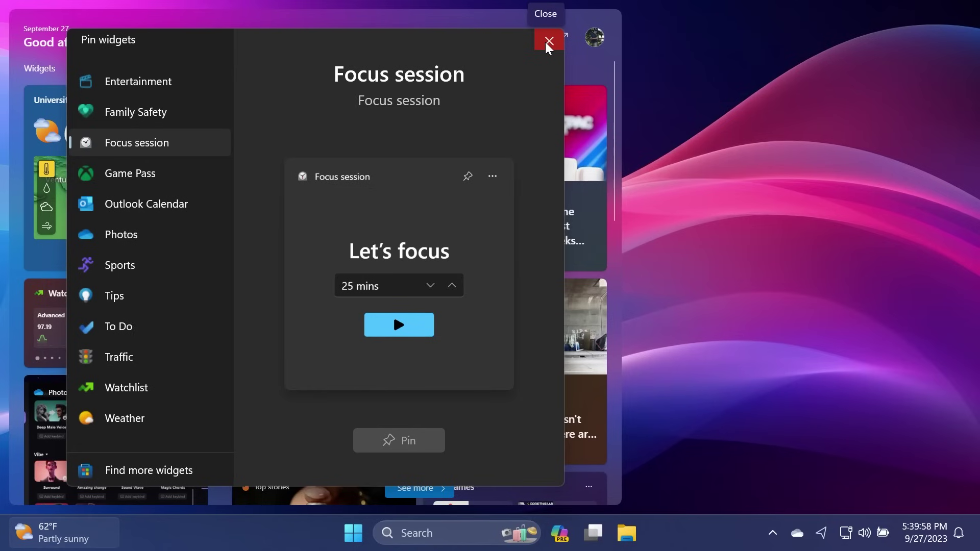
click(548, 42)
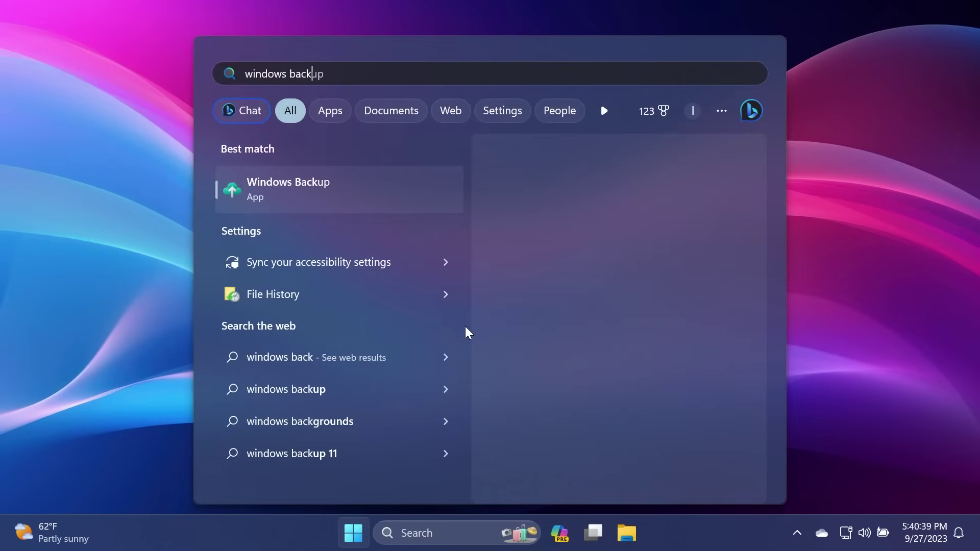
Step: Open Windows Backup and review the Folders, Apps, Settings and Credentials backup categories
key(Return)
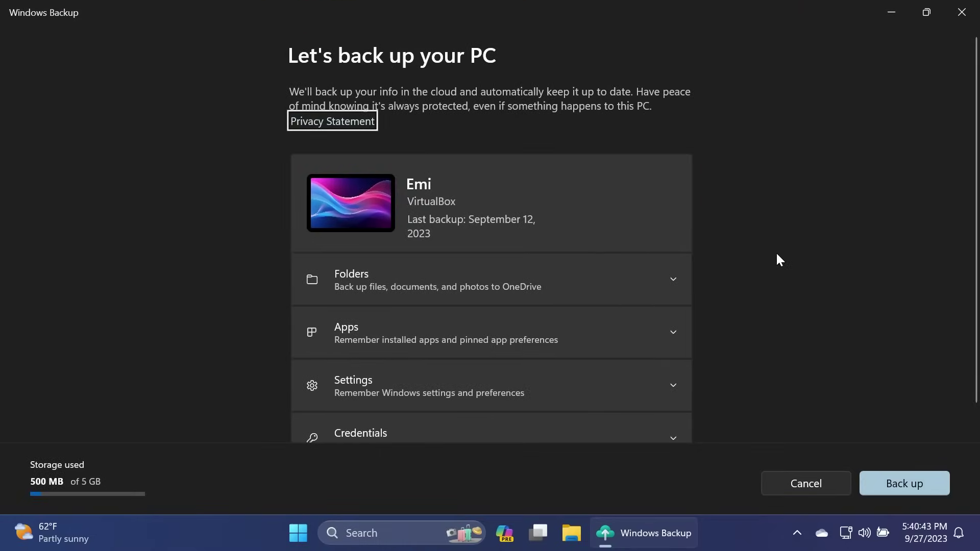
scroll(776, 252, down, 1)
scroll(776, 252, up, 1)
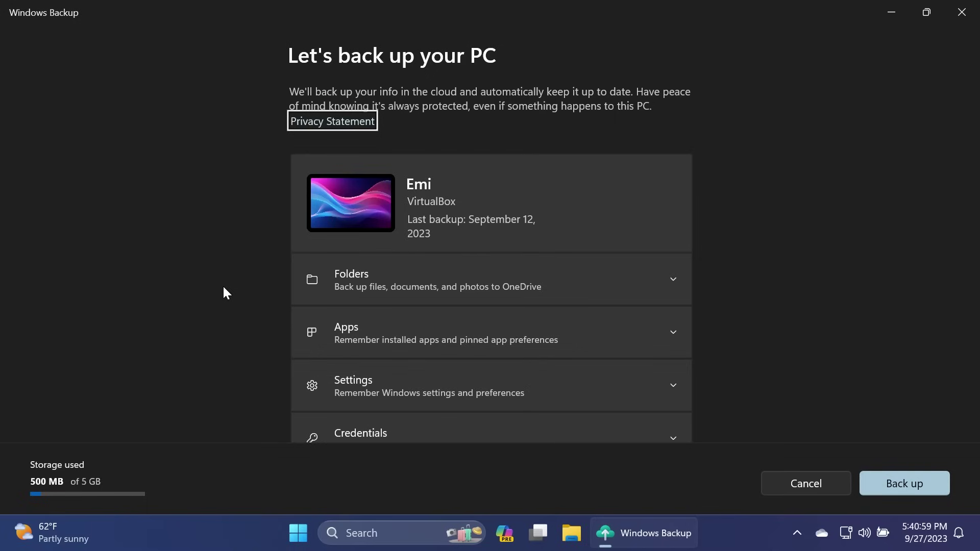
scroll(384, 269, down, 1)
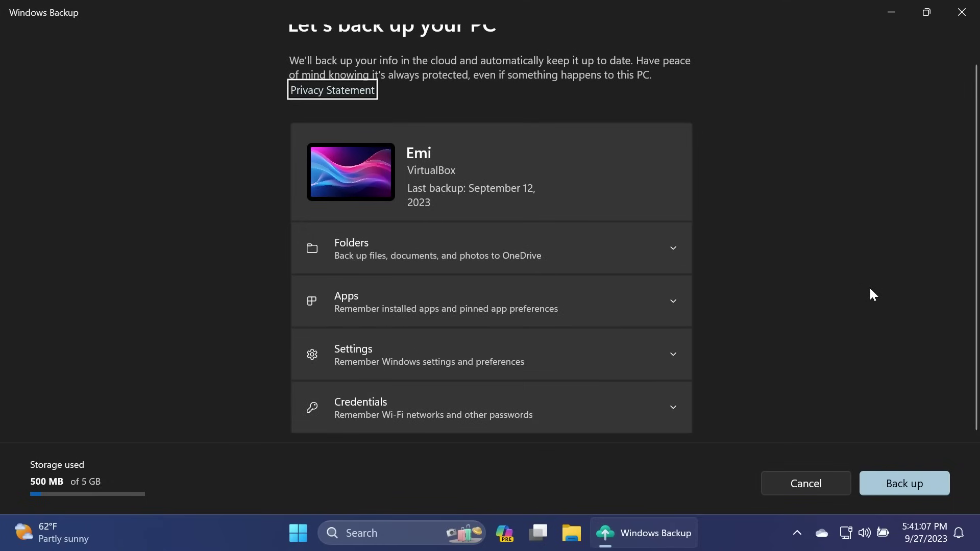
scroll(803, 318, up, 1)
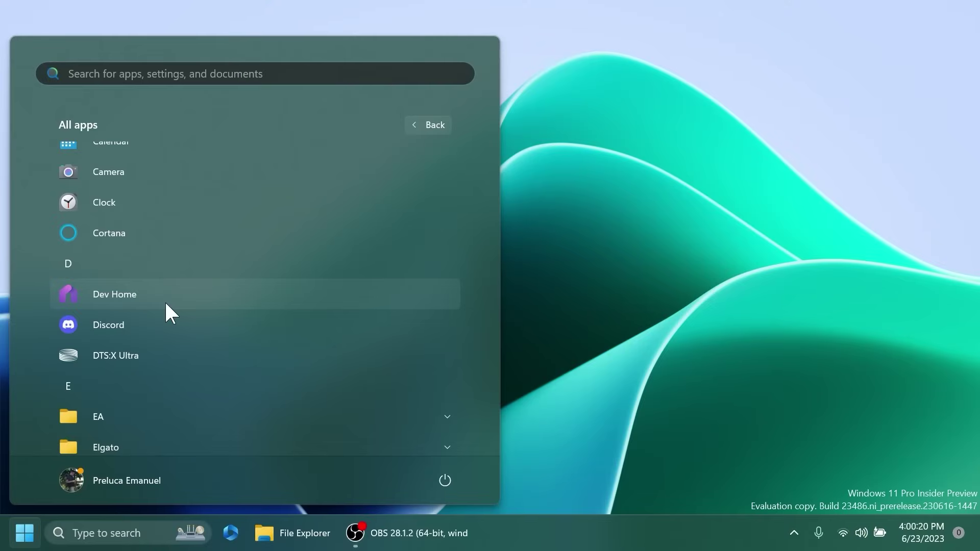
Step: Launch Dev Home from the list of all apps
click(156, 301)
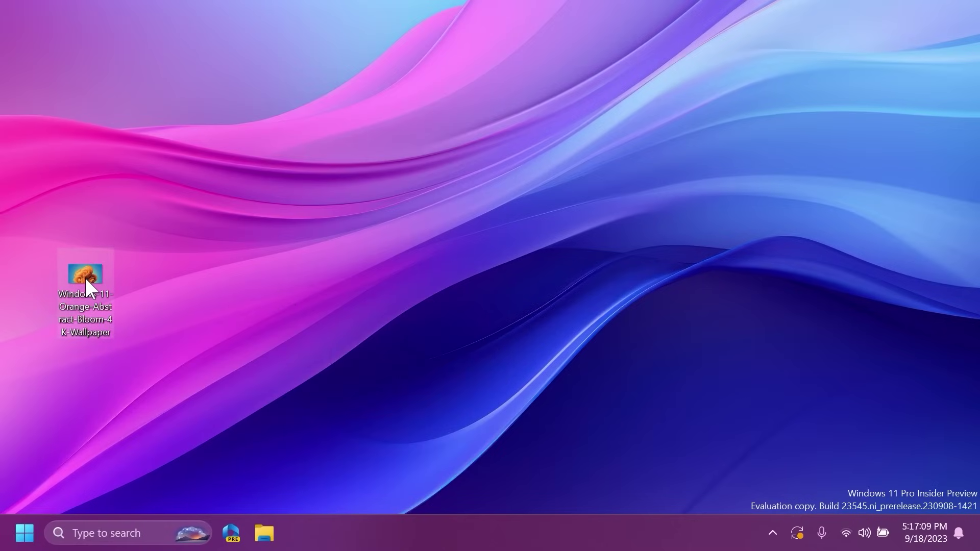
Step: Open the Windows-11-Orange-Abstract-Bloom-4K-Wallpaper image in Paint, fit it to the window and remove its background
mouse_move(86, 280)
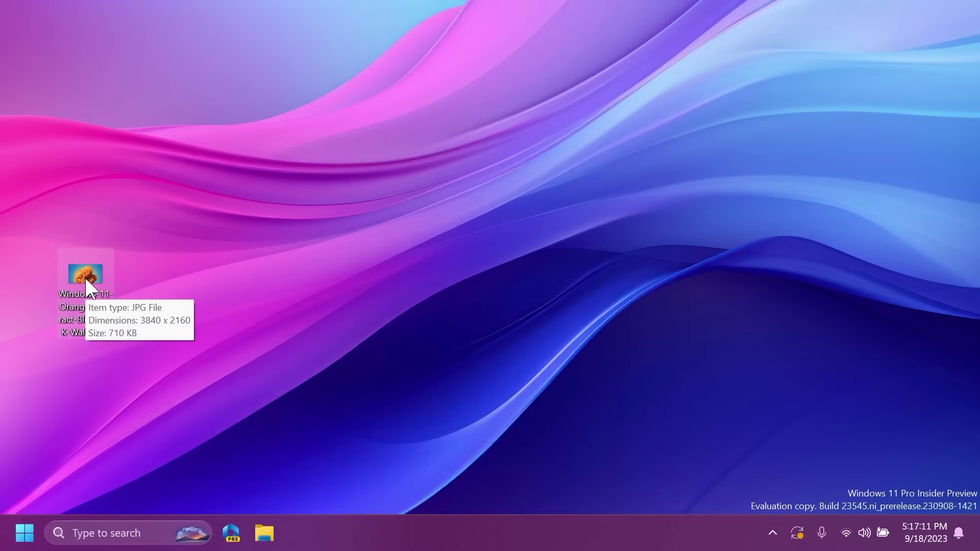
right_click(84, 278)
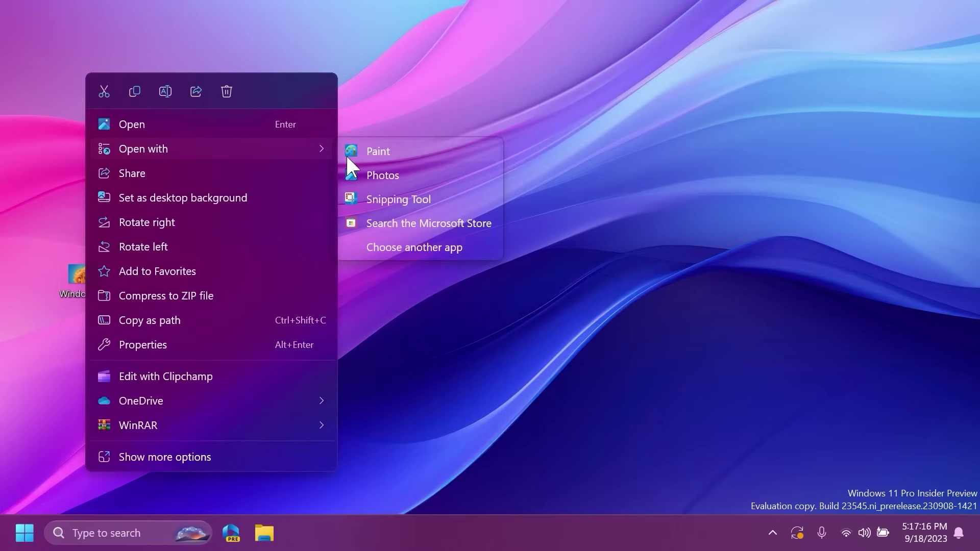
click(346, 155)
click(621, 472)
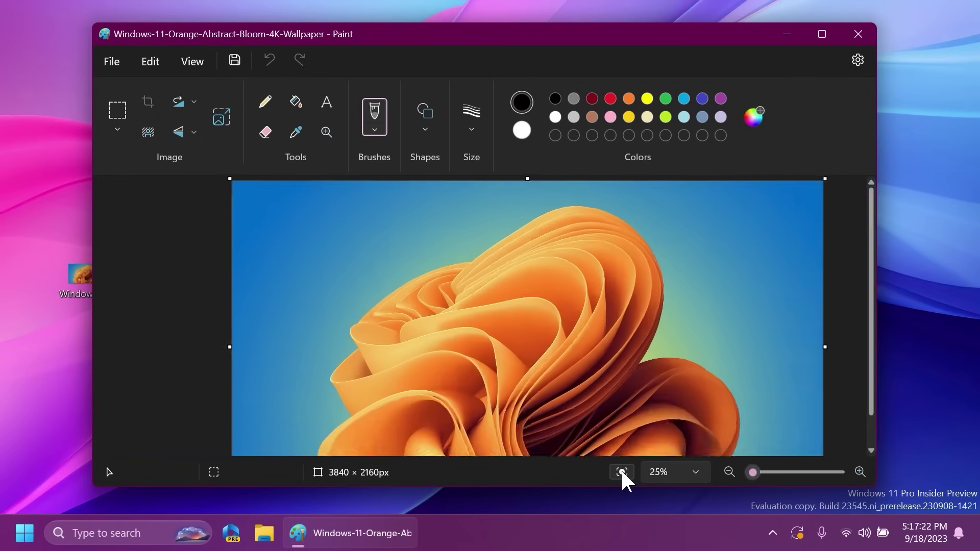
click(147, 133)
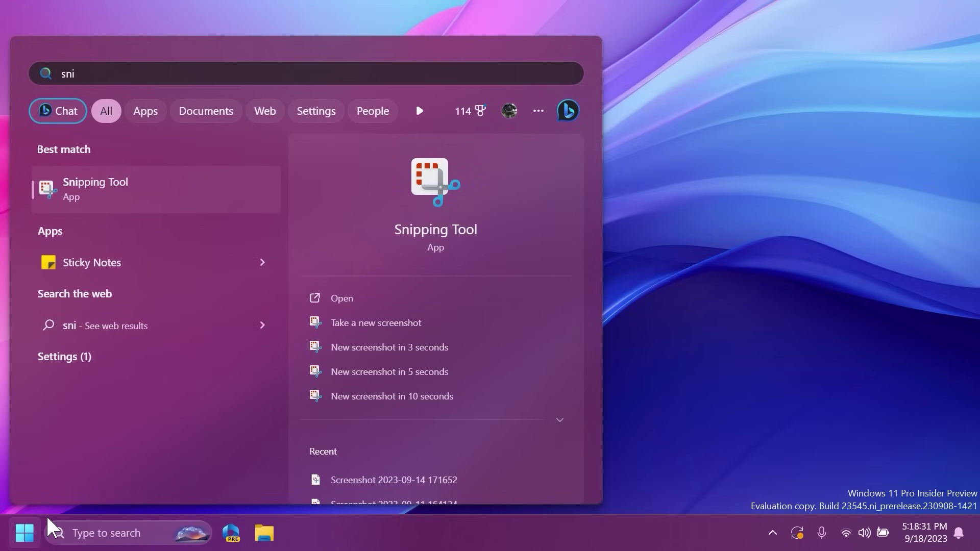
Step: Open Snipping Tool and capture a rectangular snip of the Home page content in the Settings window
key(Return)
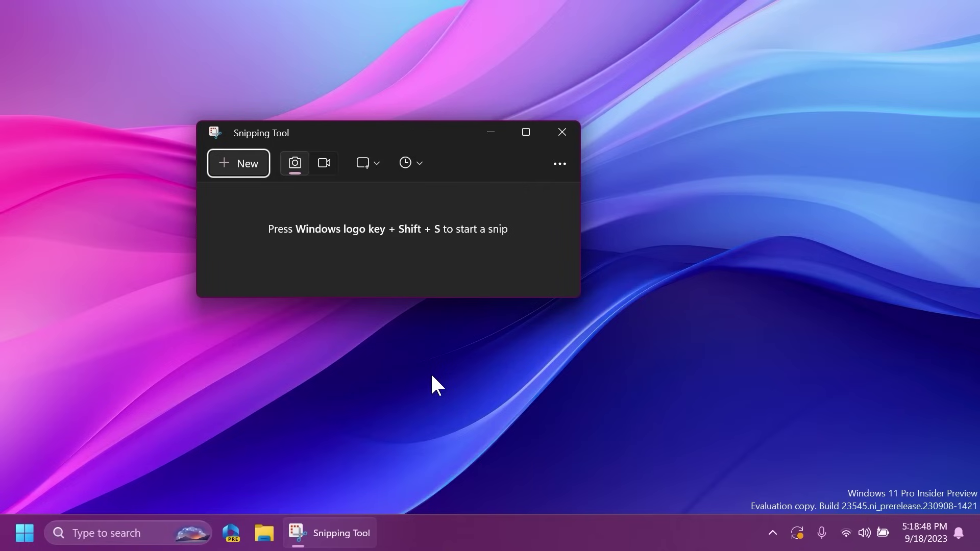
key(super)
text(se)
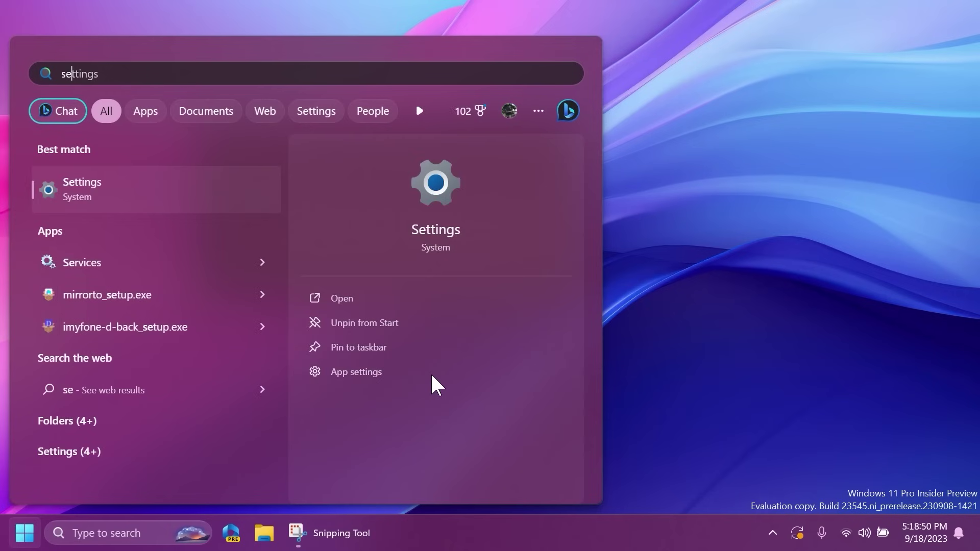
key(Return)
click(347, 531)
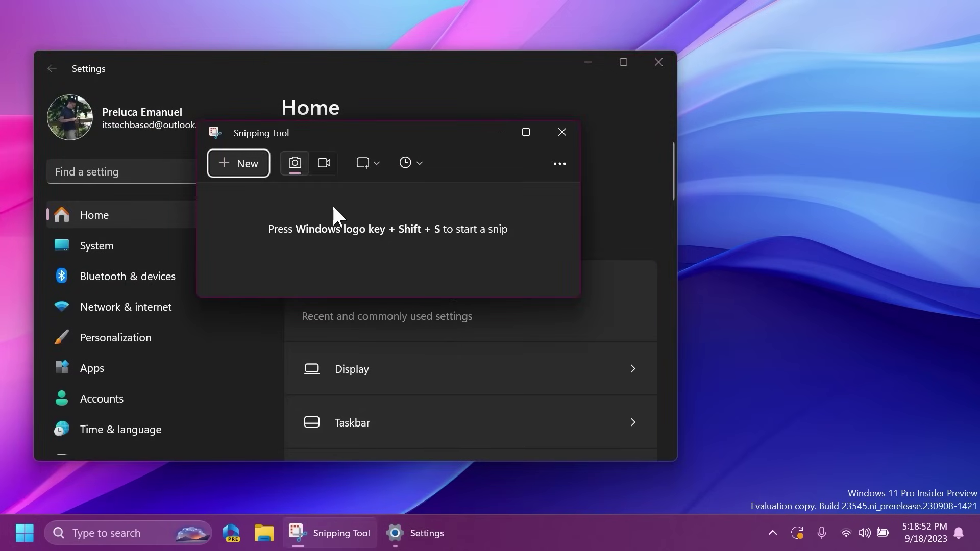
click(255, 164)
drag(272, 92, 657, 443)
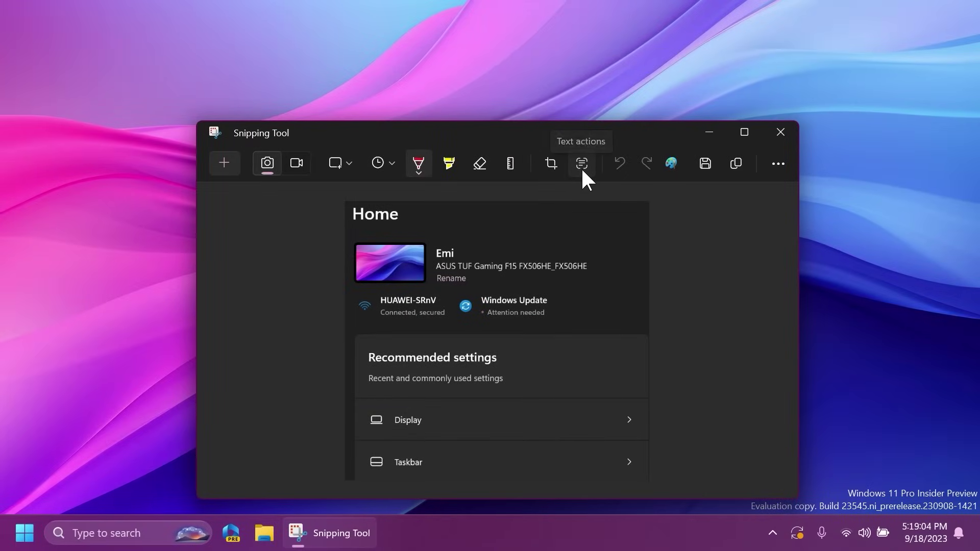
Step: Turn on text actions for the snip, try Quick redact and view its redaction options
click(582, 169)
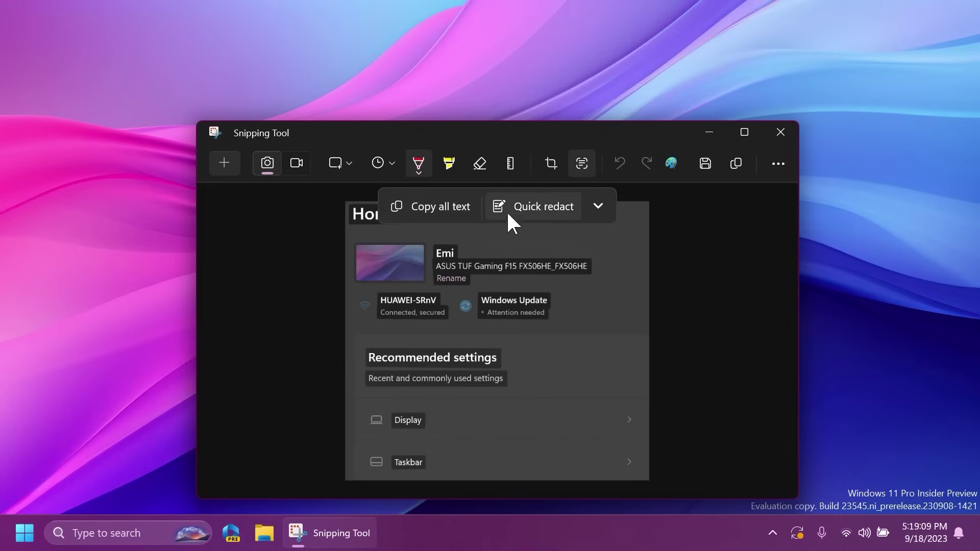
click(536, 203)
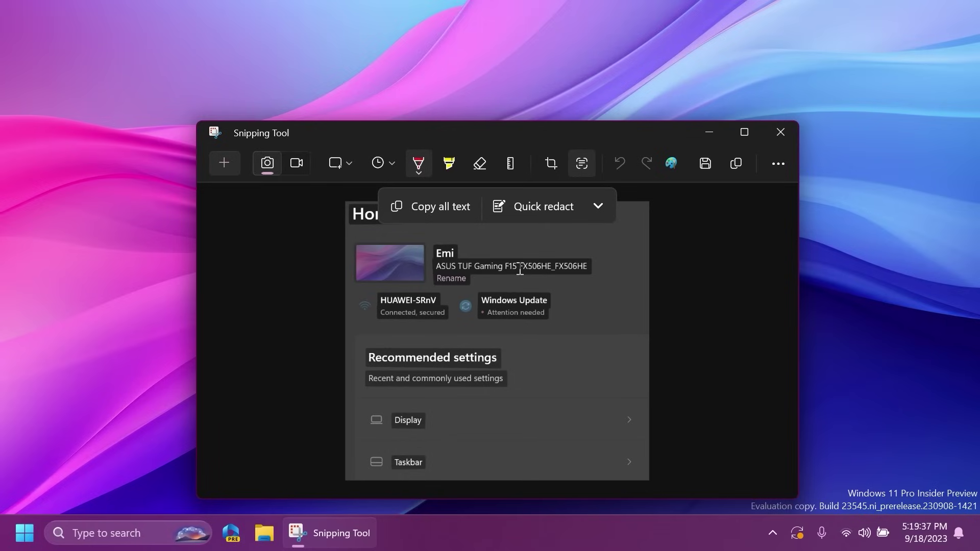
click(597, 206)
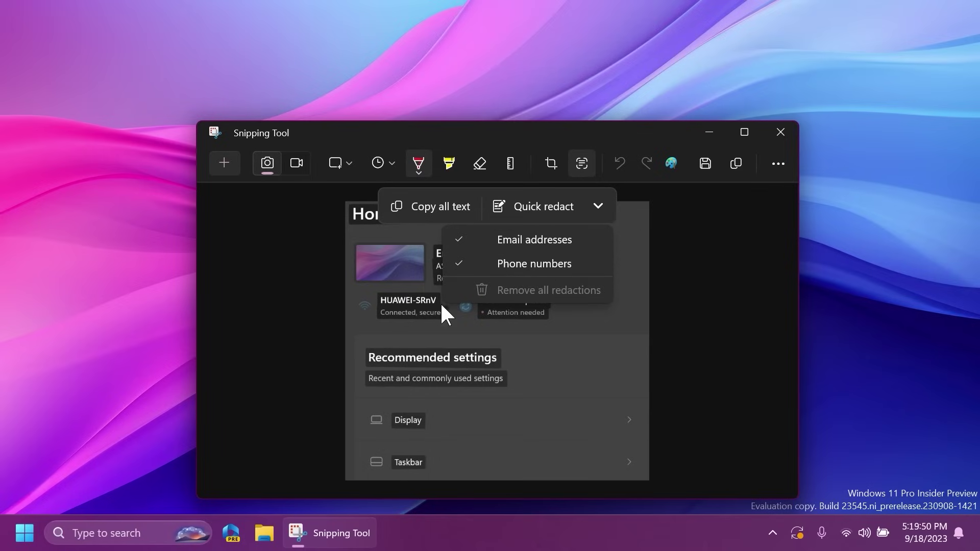
Step: Copy all text from the snip, paste it into a new Notepad tab and close Notepad
click(431, 209)
click(431, 209)
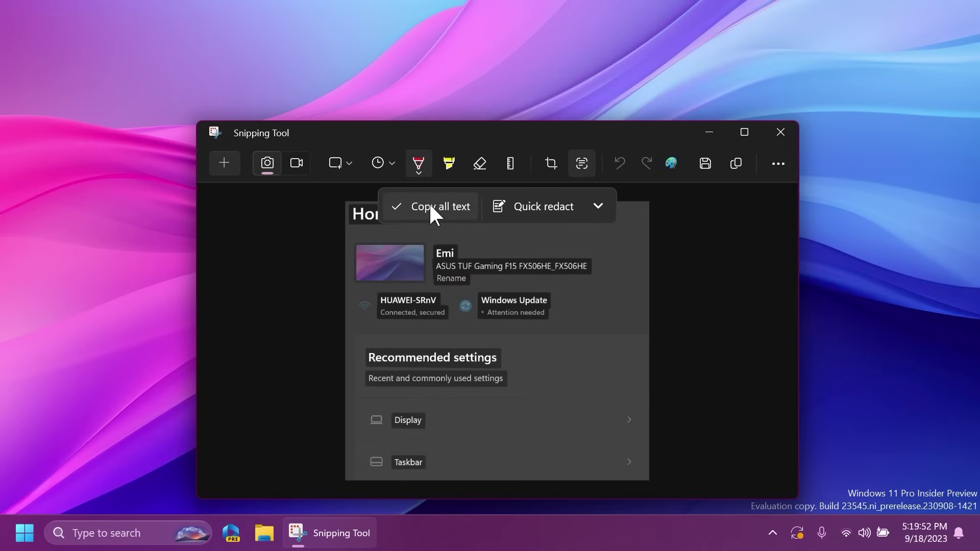
key(super)
text(note)
key(Return)
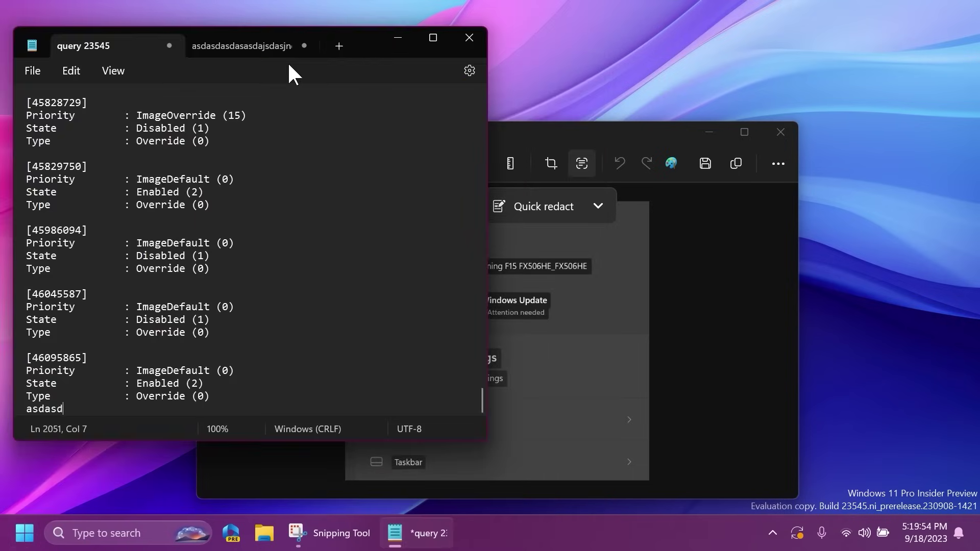
click(339, 45)
key(ctrl+v)
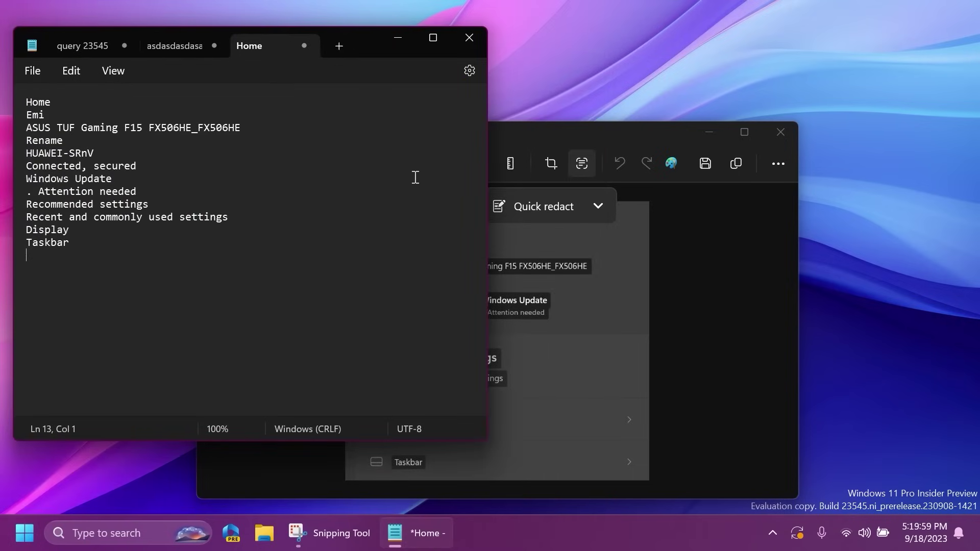
click(469, 39)
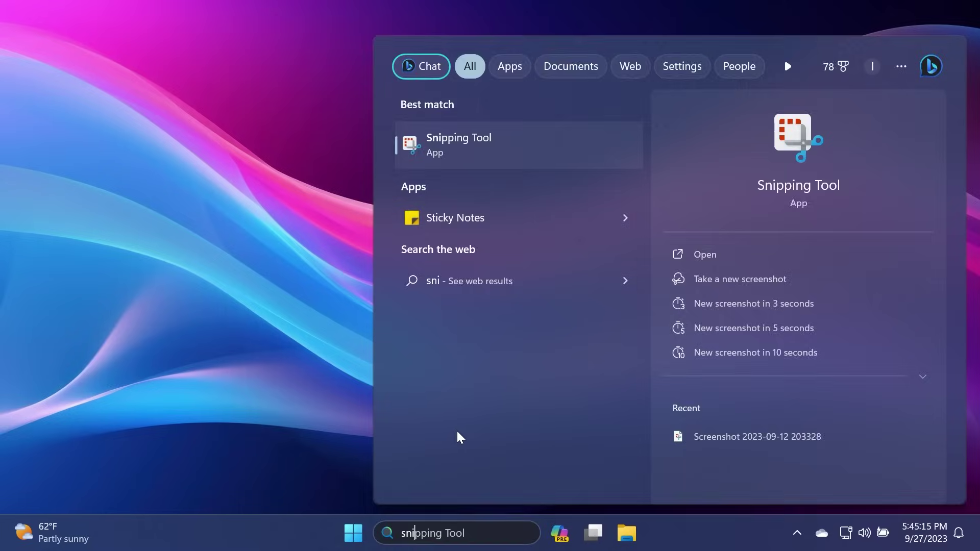
Step: Open Snipping Tool in video mode and start recording a rectangular area around the middle of the desktop
key(Return)
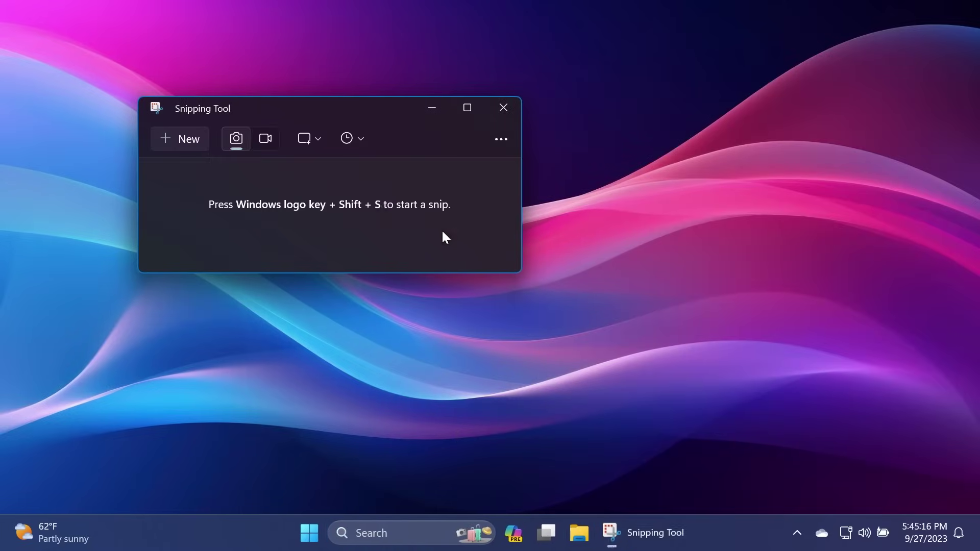
click(270, 145)
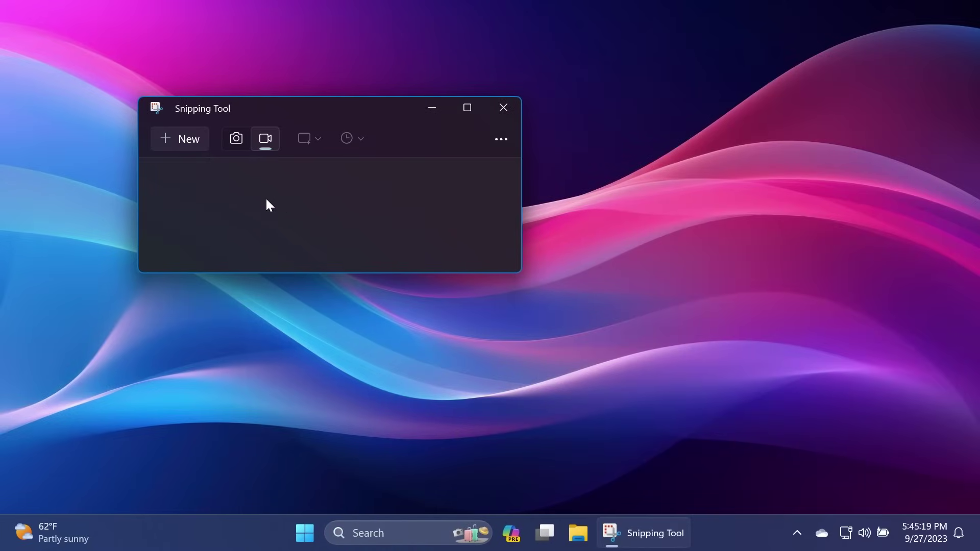
click(179, 139)
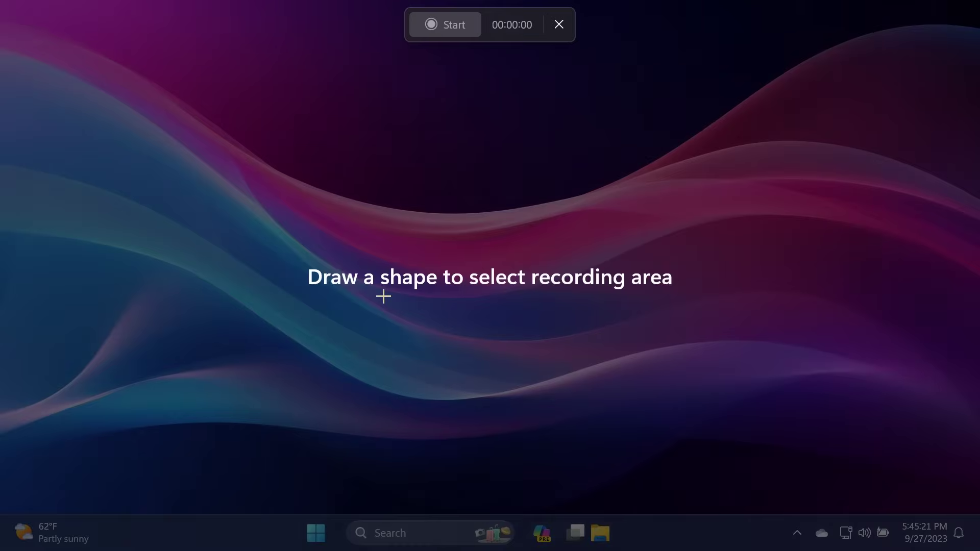
drag(253, 125, 766, 412)
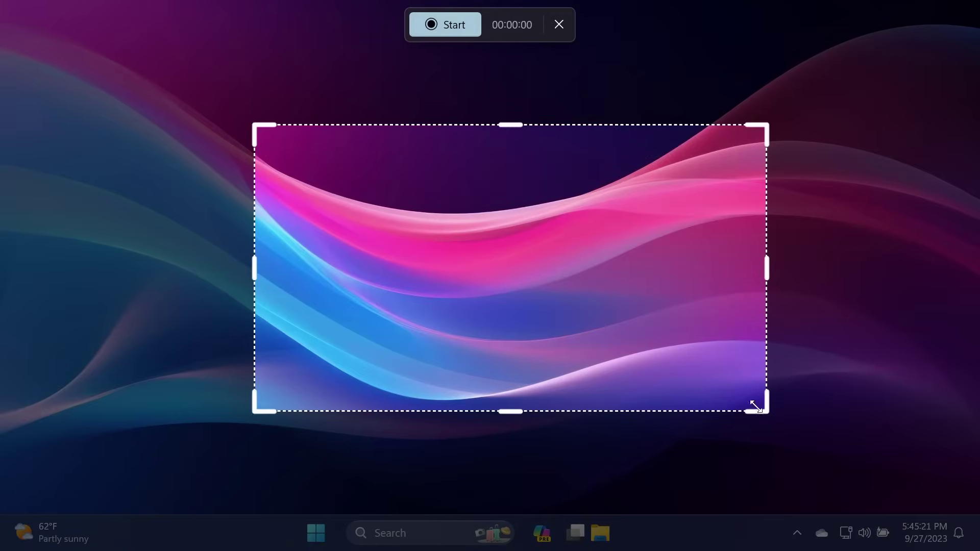
click(450, 24)
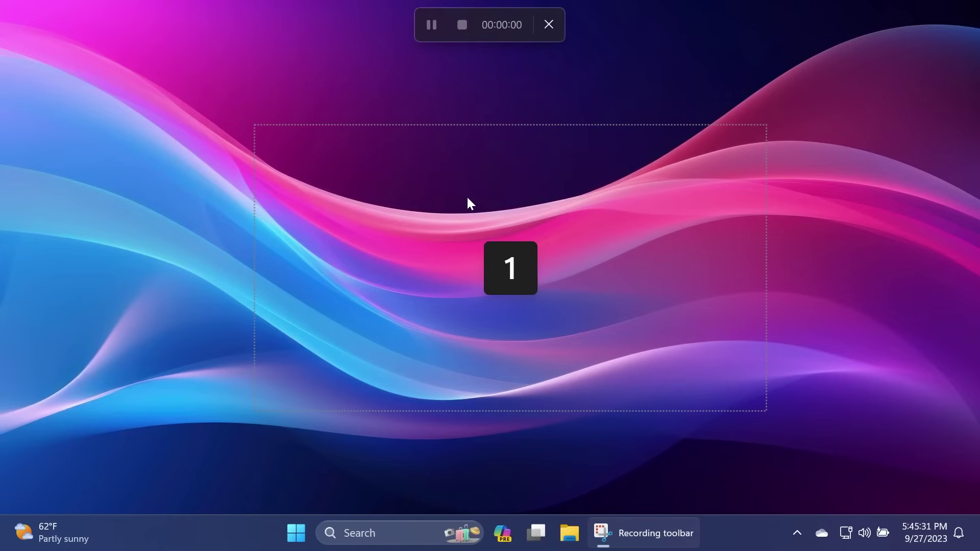
click(451, 23)
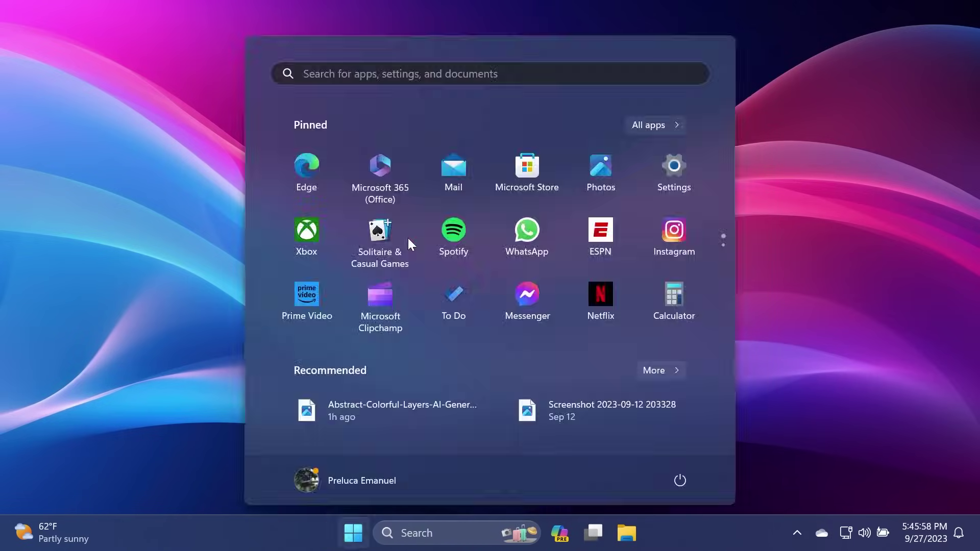
Step: Open Notepad and dismiss the tip about automatically saved progress
text(note)
key(Return)
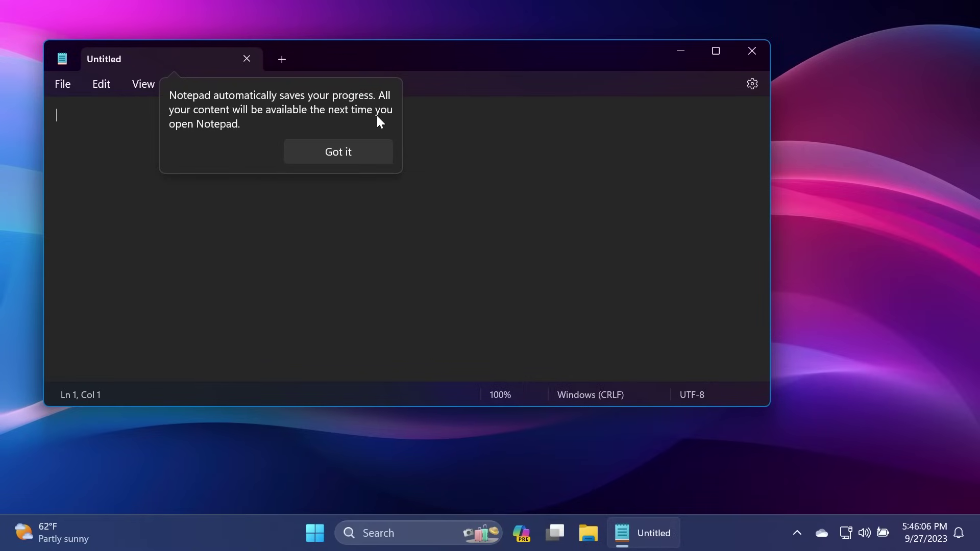
click(344, 154)
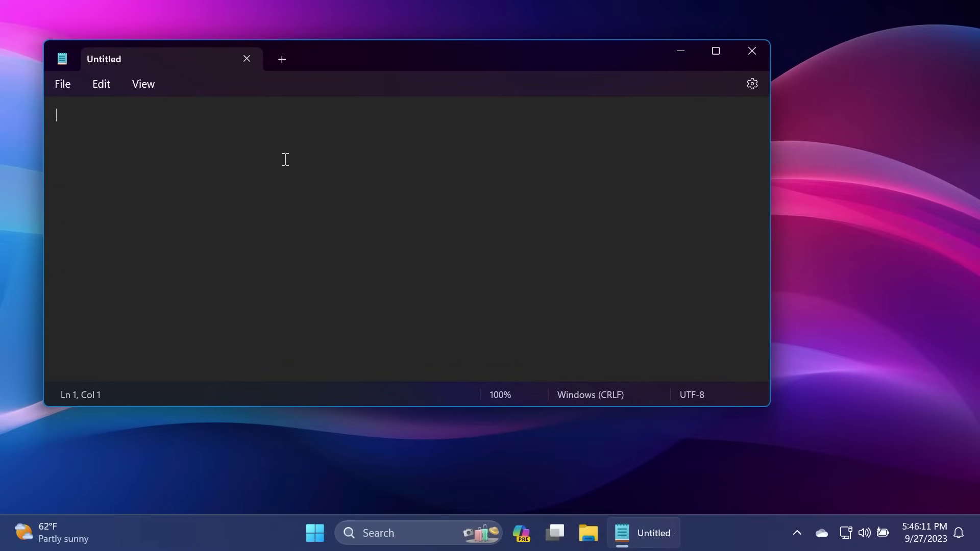
Step: Open Notepad's settings and show the options for what happens when Notepad starts
click(754, 84)
scroll(300, 220, down, 4)
scroll(300, 221, up, 2)
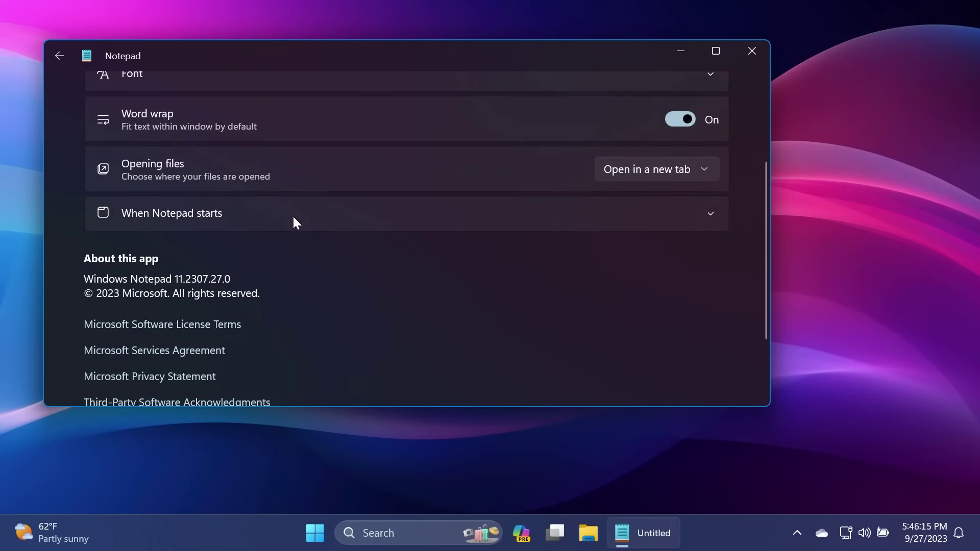
click(147, 223)
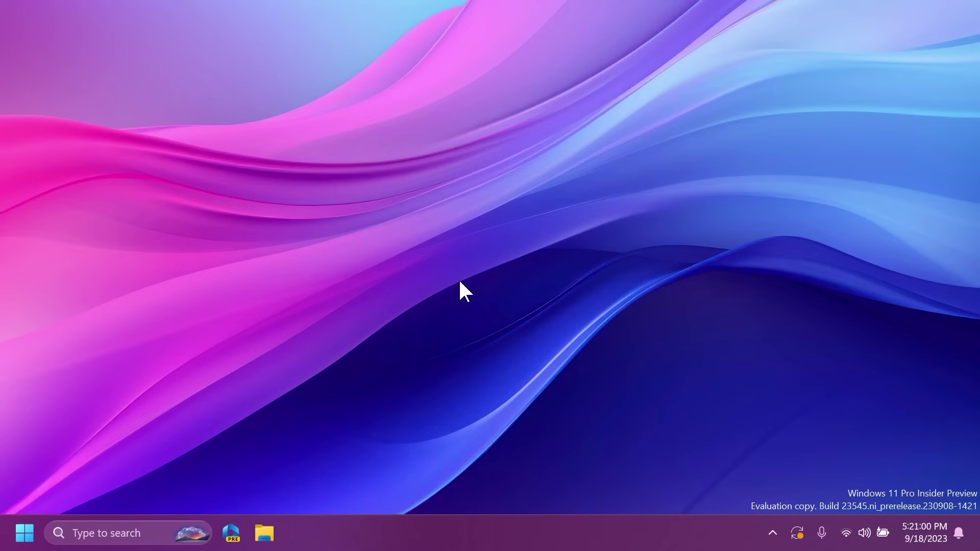
Step: Open the Photos app and open the light blue-green wave wallpaper from June 15, 2023 for editing
key(super)
text(photos)
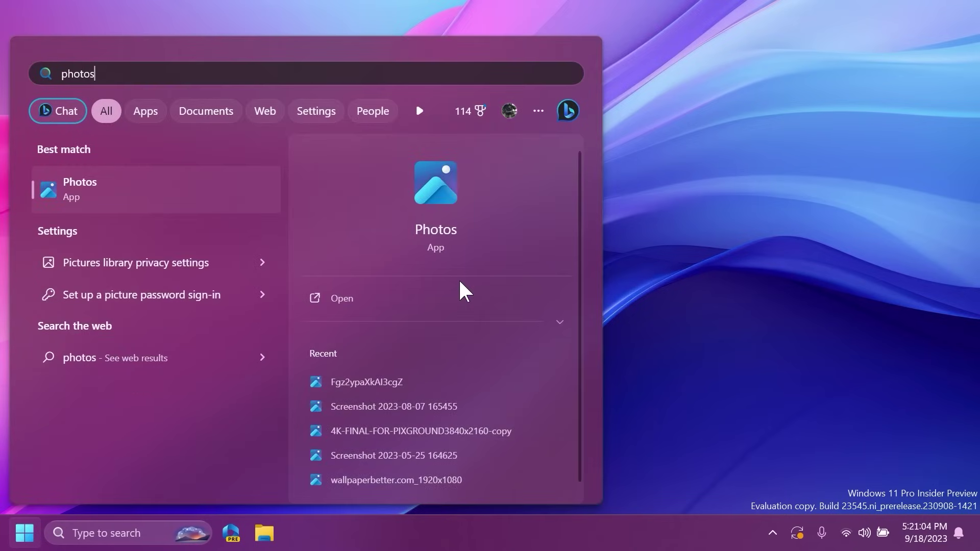
key(Return)
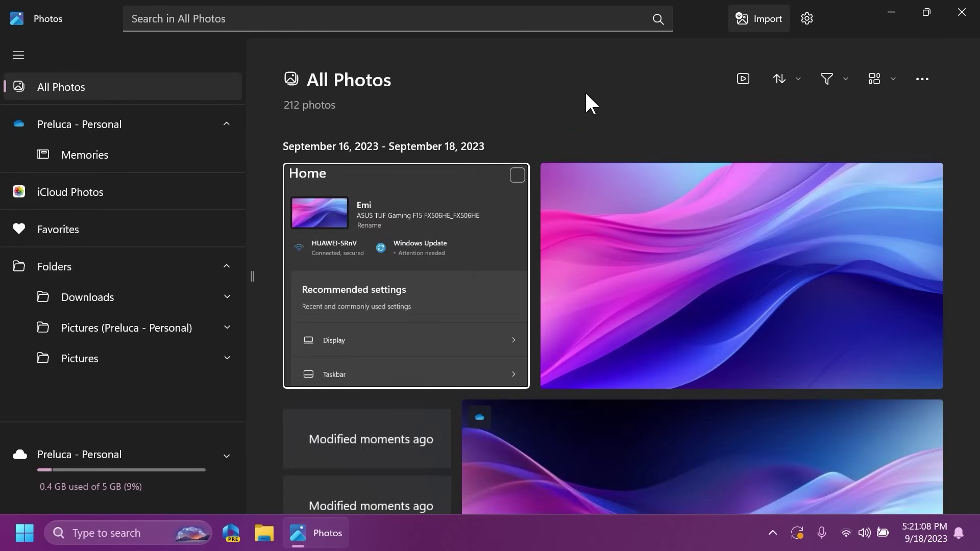
scroll(583, 314, down, 10)
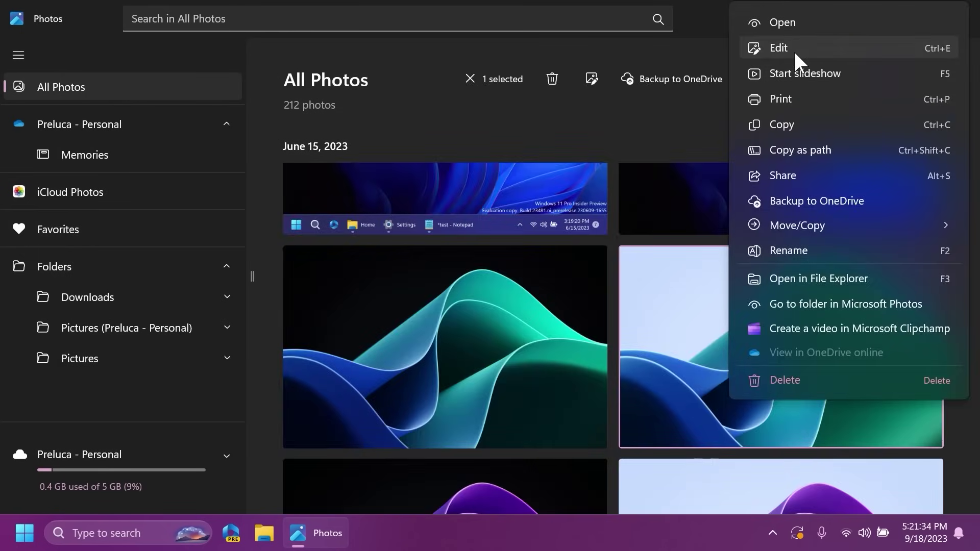
click(795, 51)
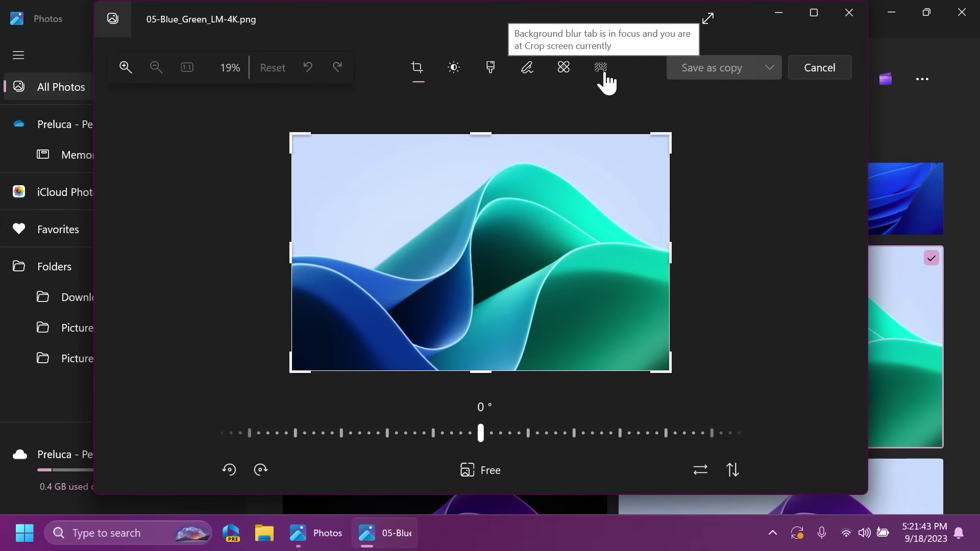
Step: Choose background blur for the picture, set the blur intensity to 50 and turn on the selection brush tool
click(604, 74)
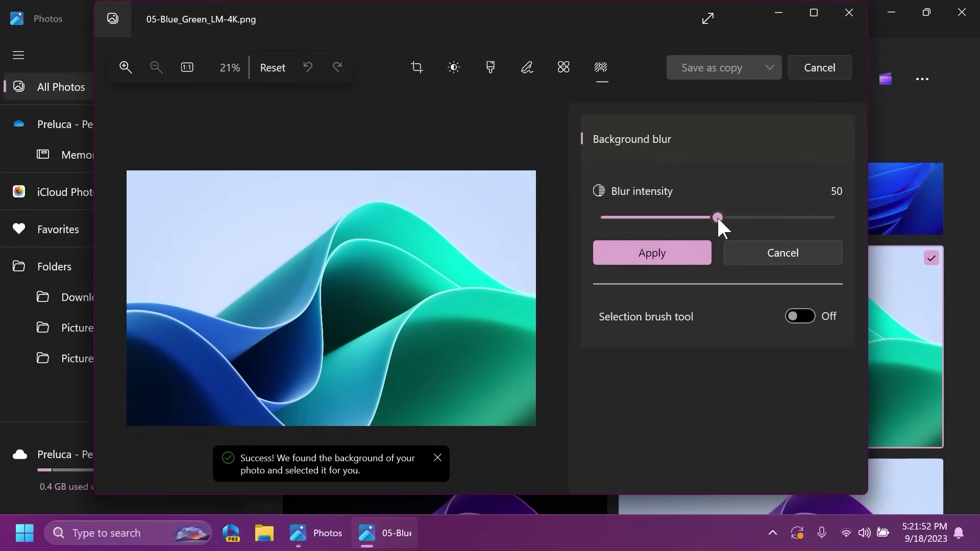
drag(759, 230, 719, 218)
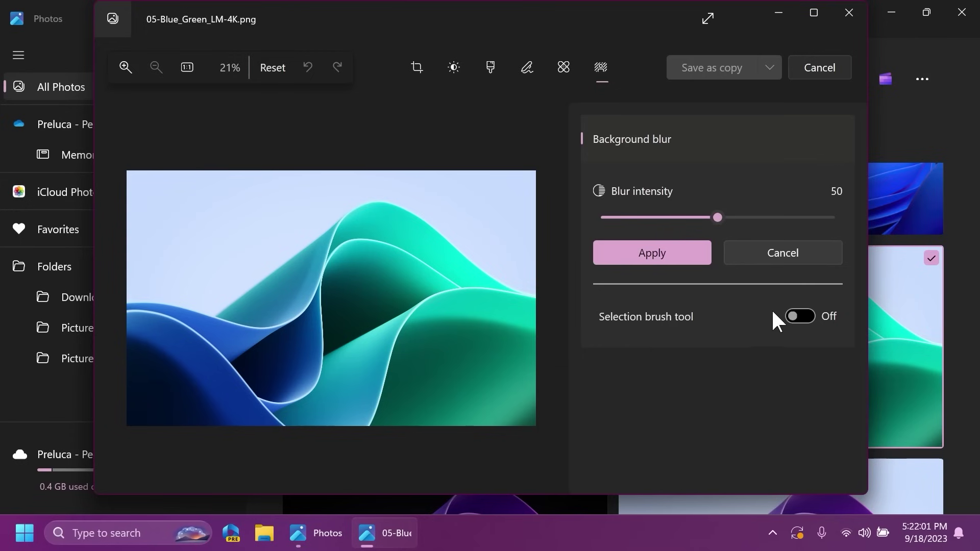
click(797, 318)
scroll(693, 373, down, 1)
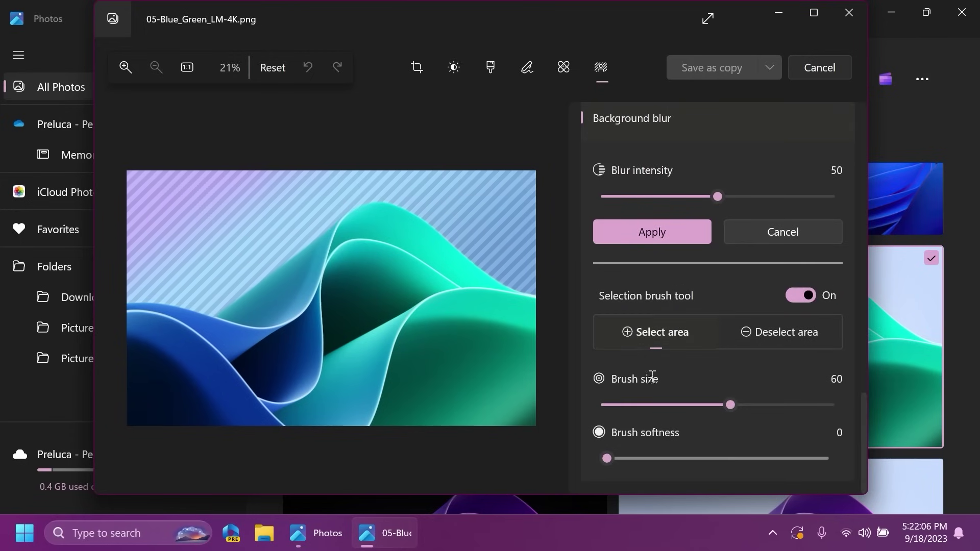
scroll(652, 313, up, 1)
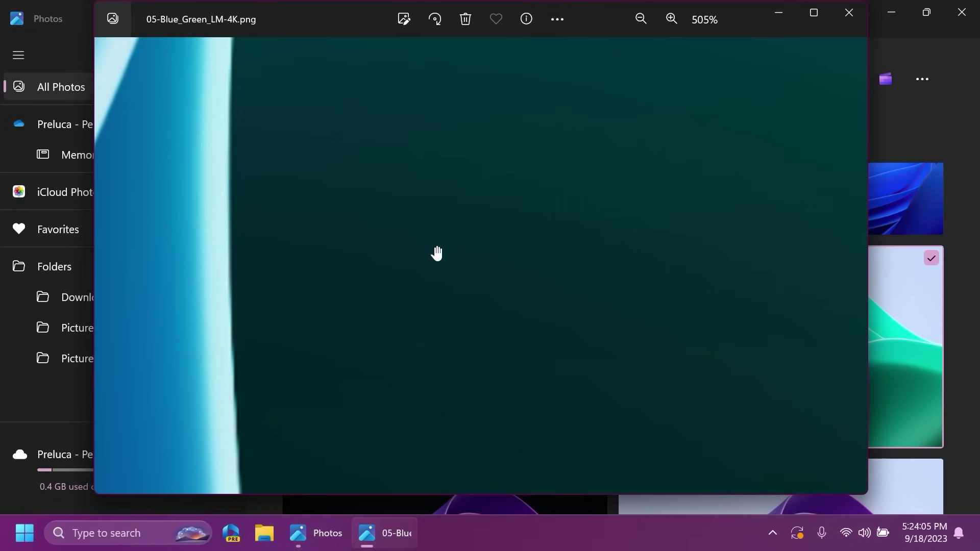
Step: Examine the edges and details of the wave picture at 505% magnification
drag(437, 253, 544, 364)
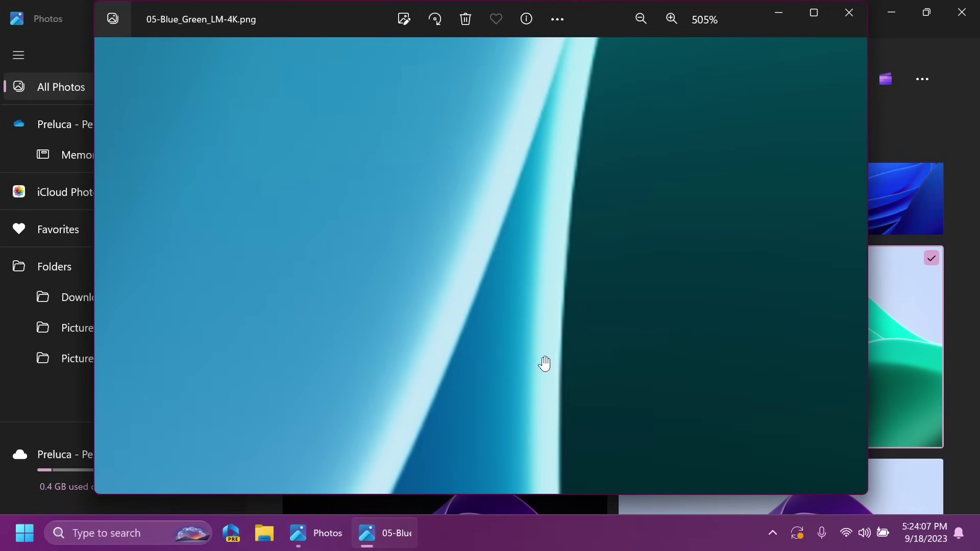
drag(565, 203, 448, 424)
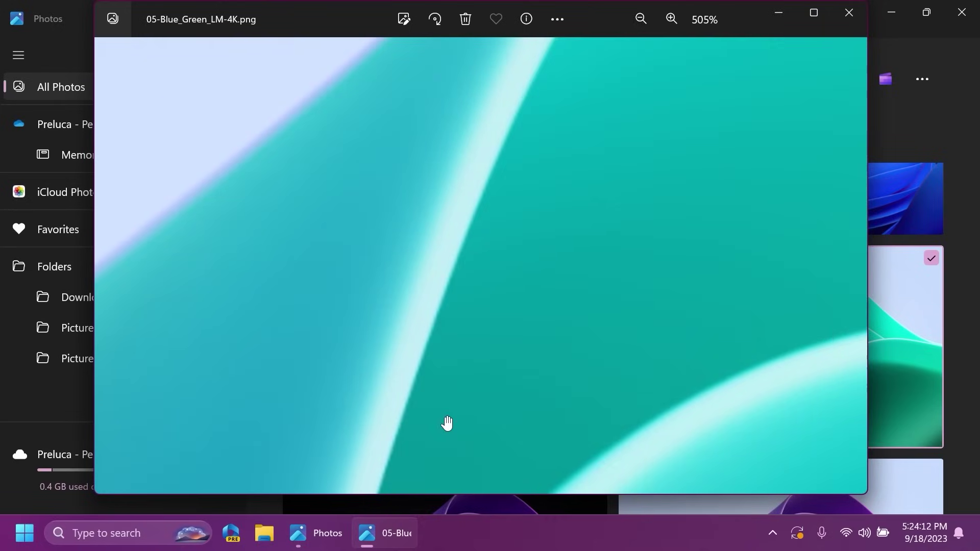
drag(574, 94, 436, 453)
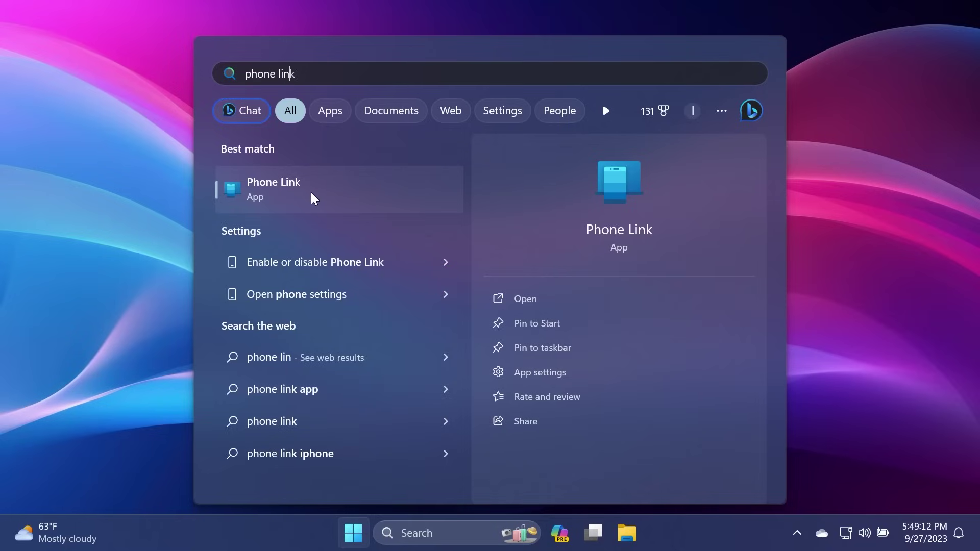
Step: Replace the phone link search in Start with "settings" and open the Settings app
key(BackSpace)
key(BackSpace)
key(BackSpace)
key(BackSpace)
key(BackSpace)
key(BackSpace)
key(BackSpace)
key(BackSpace)
key(BackSpace)
key(BackSpace)
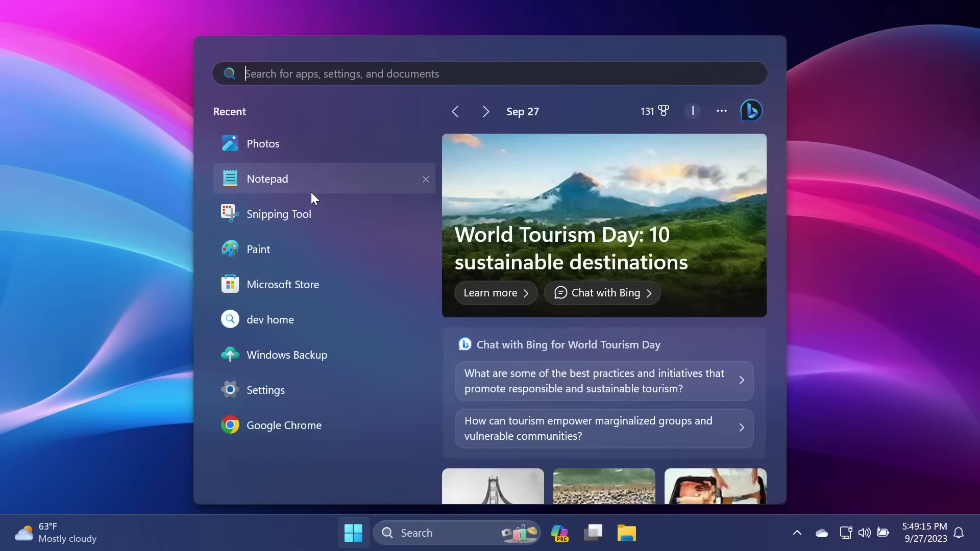
text(settings)
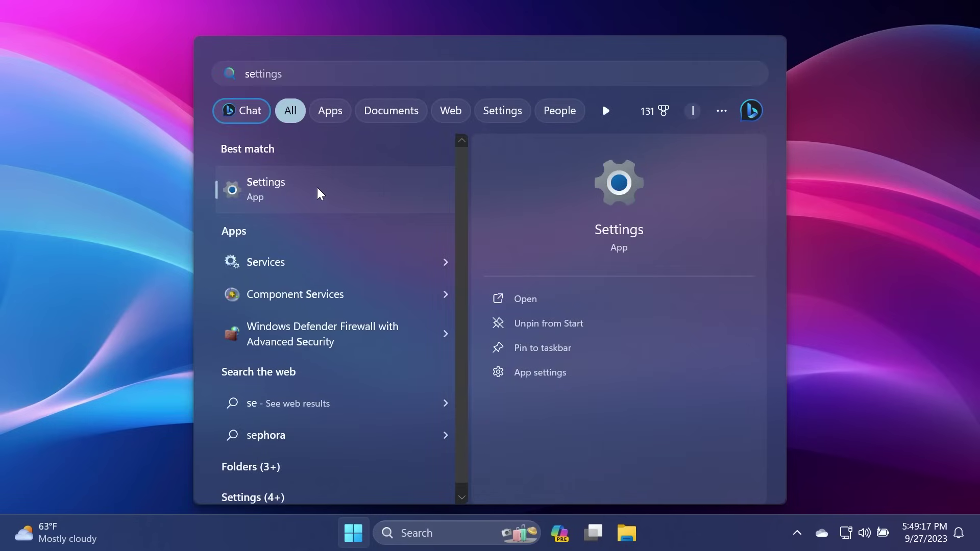
click(317, 188)
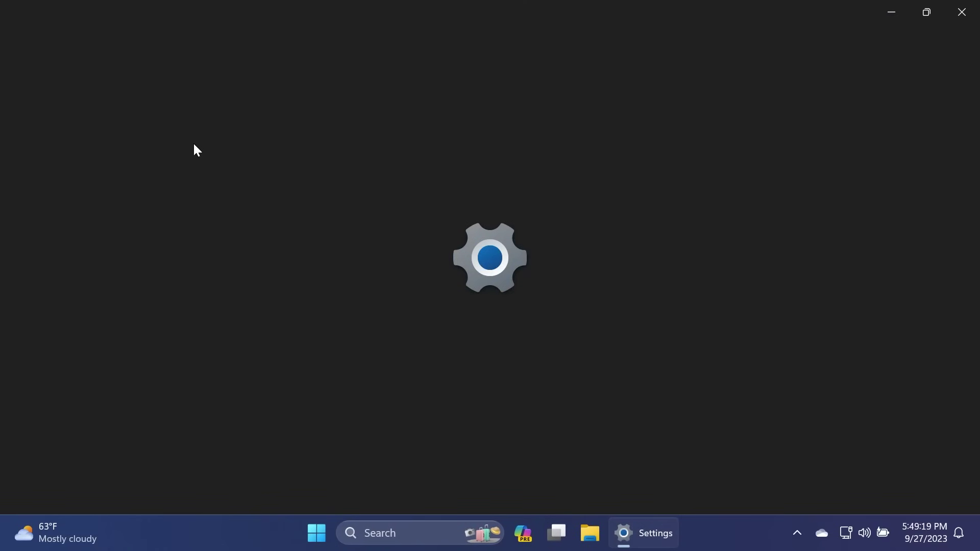
Step: Search Settings for "phone link"
click(106, 120)
text(phone link)
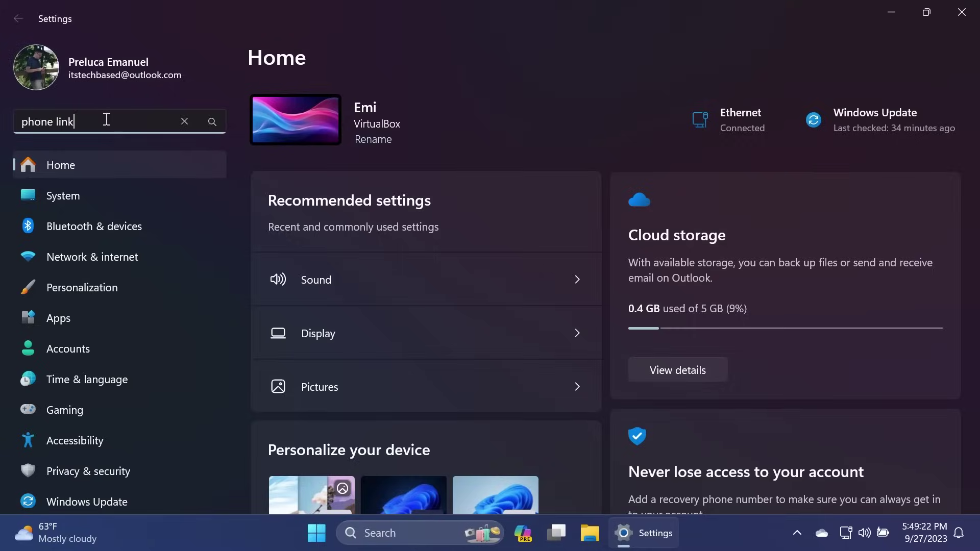
key(Return)
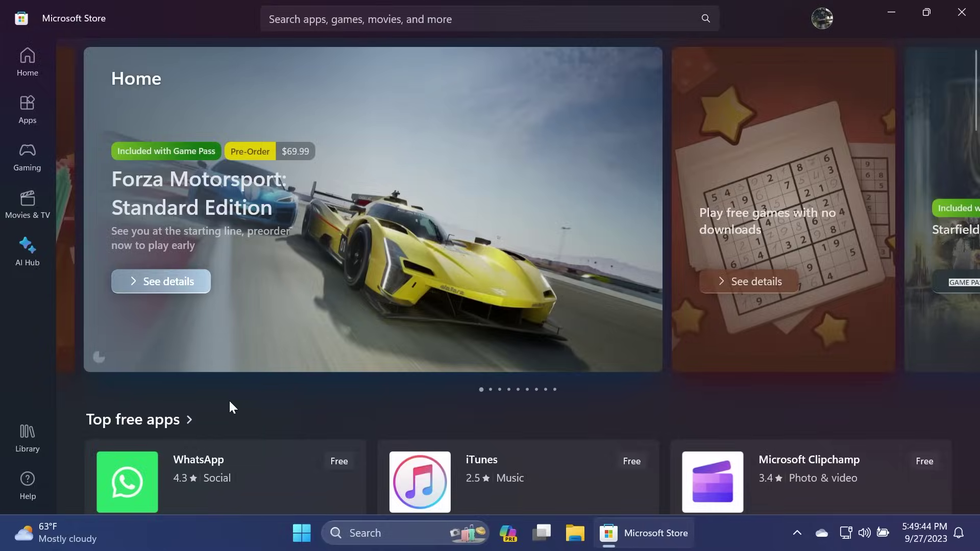
Step: Open the AI Hub in Microsoft Store
click(28, 252)
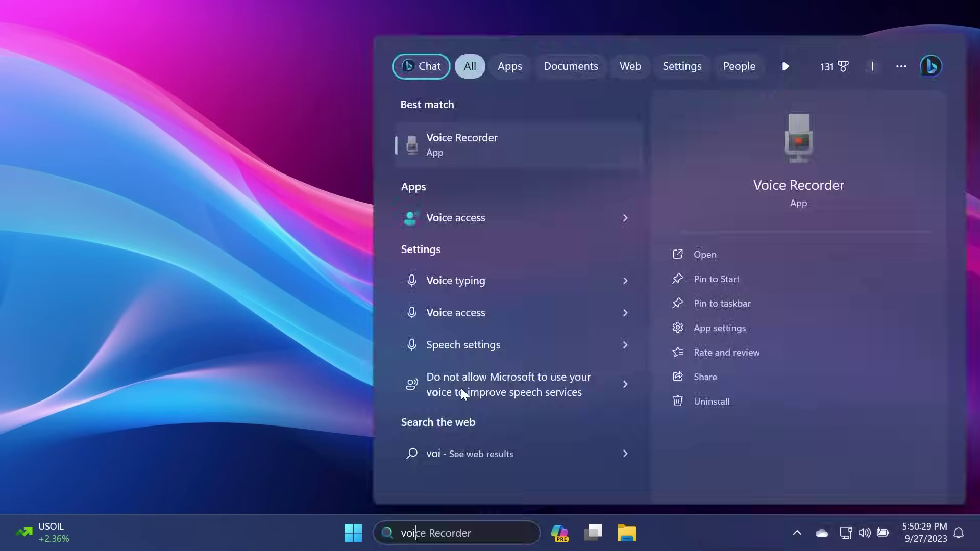
Step: Look up Voice access and Live captions in Windows search, leaving both unopened and closing the search
text(ce)
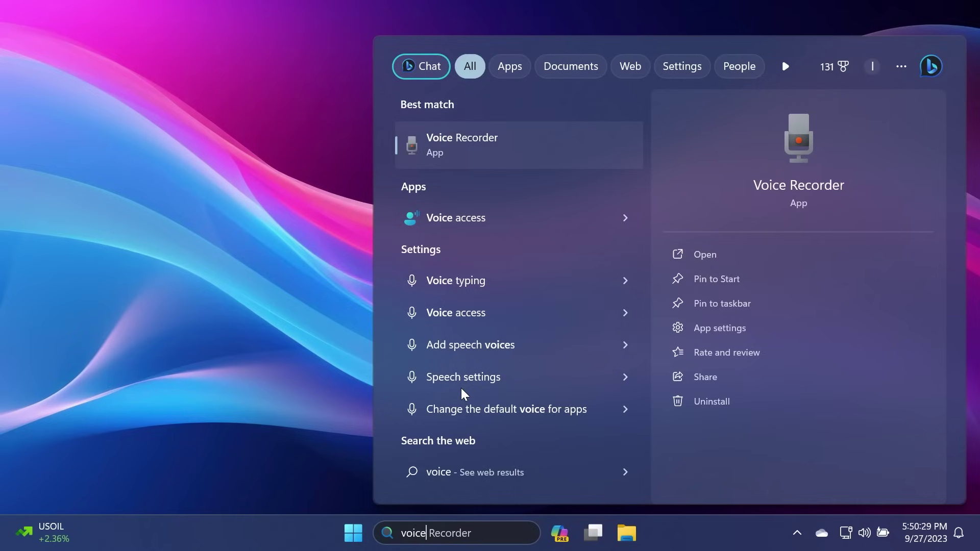
text(ac)
key(ctrl+a)
text(live)
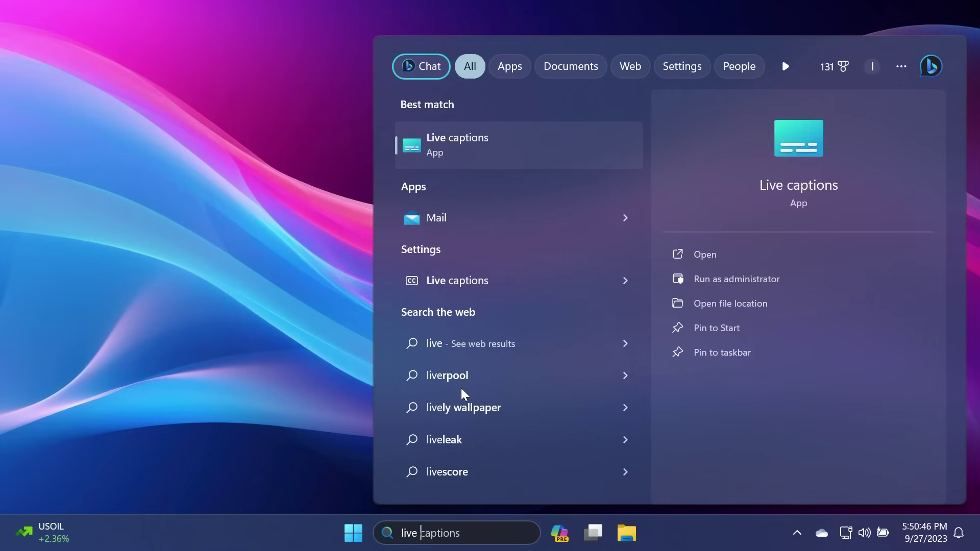
click(263, 238)
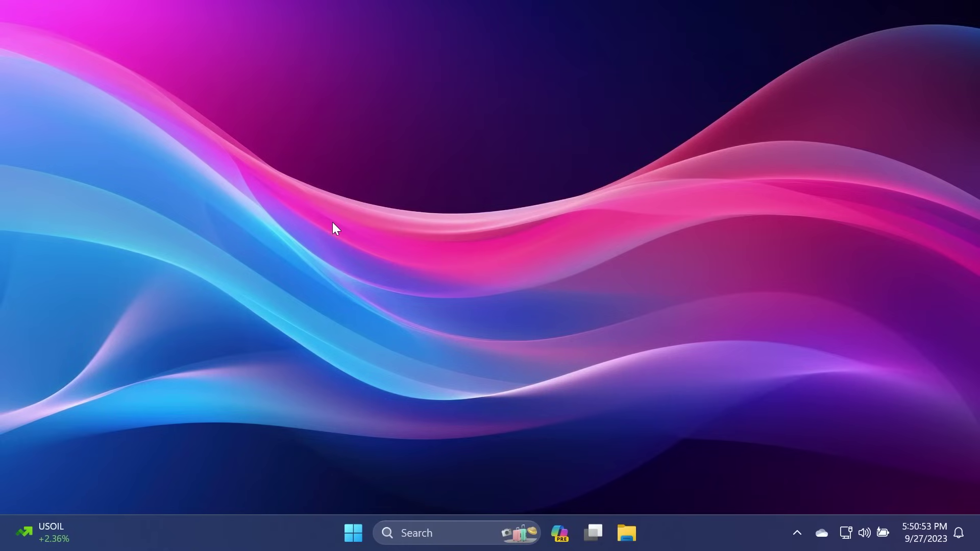